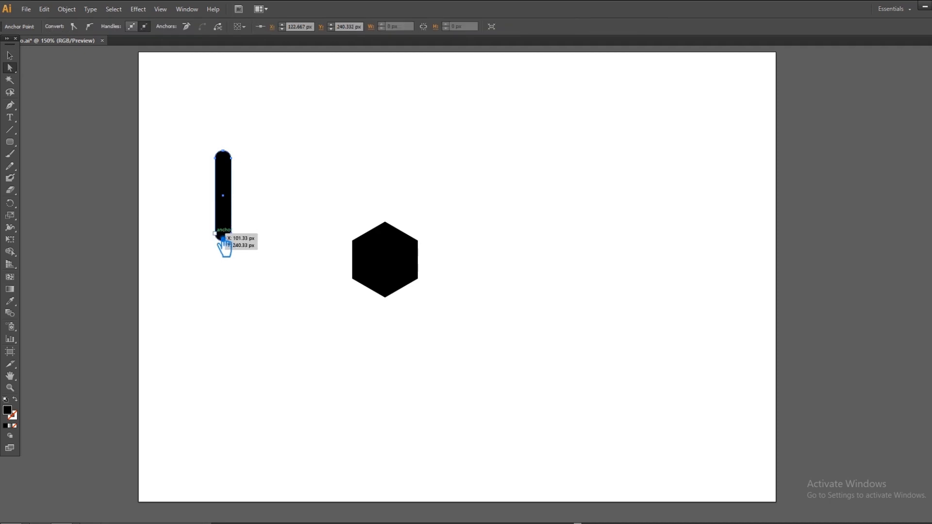
left_click(215, 234, "shift")
left_click(223, 241, "shift")
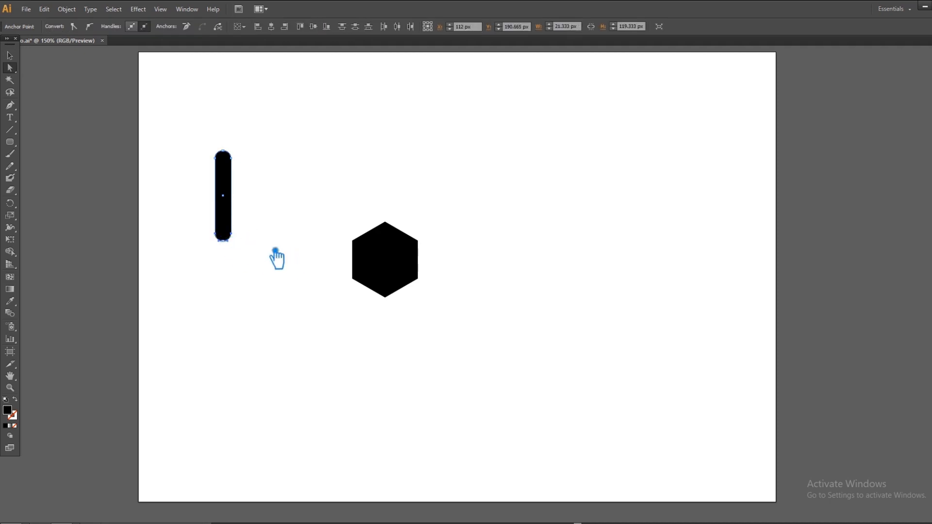
left_click(302, 252)
- Shorten the duplicate of the vertical rounded bar to about 77 px high by moving only its lower-end anchor points up
left_click(230, 226)
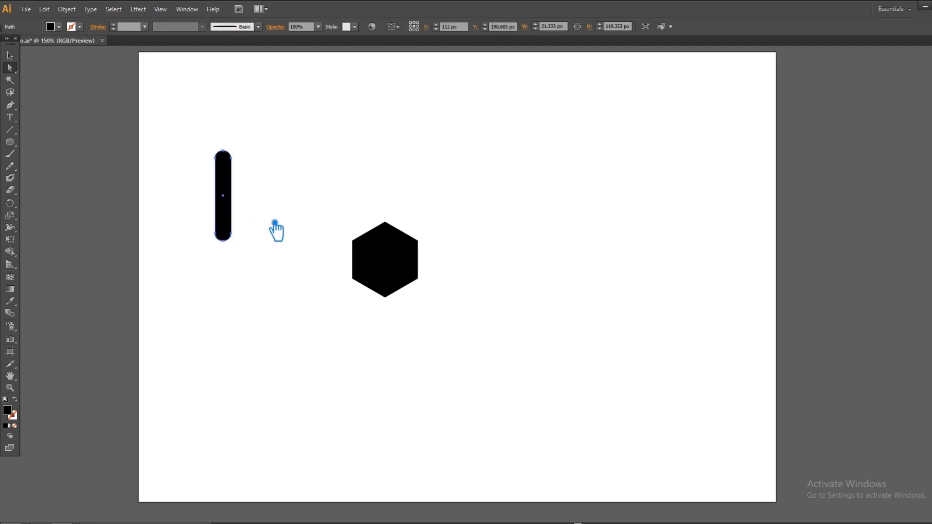
key("ctrl+equal")
key("ctrl+equal")
left_click_drag(276, 232, 580, 352)
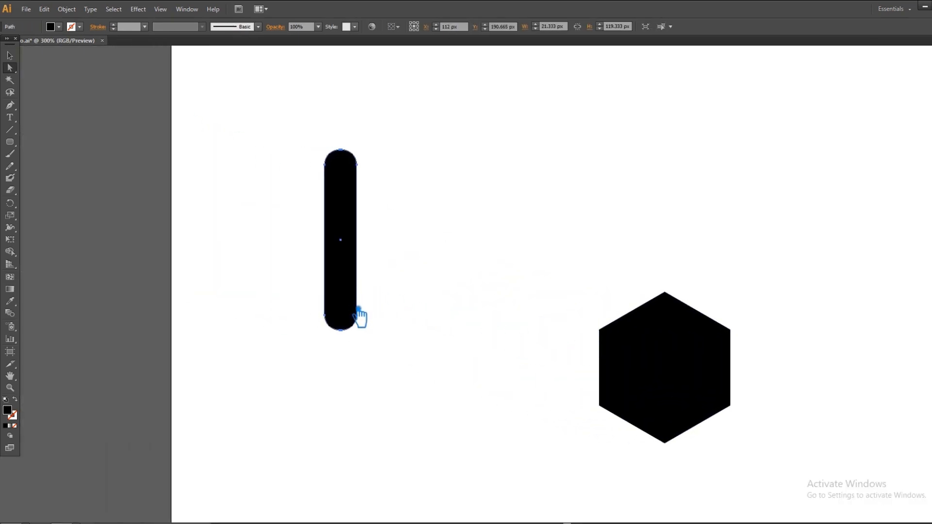
left_click_drag(331, 311, 370, 328)
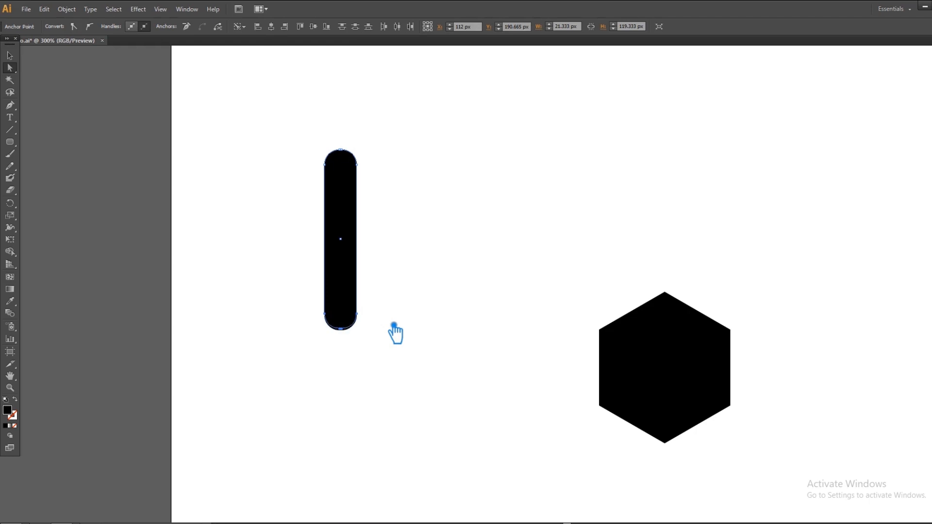
key("Up")
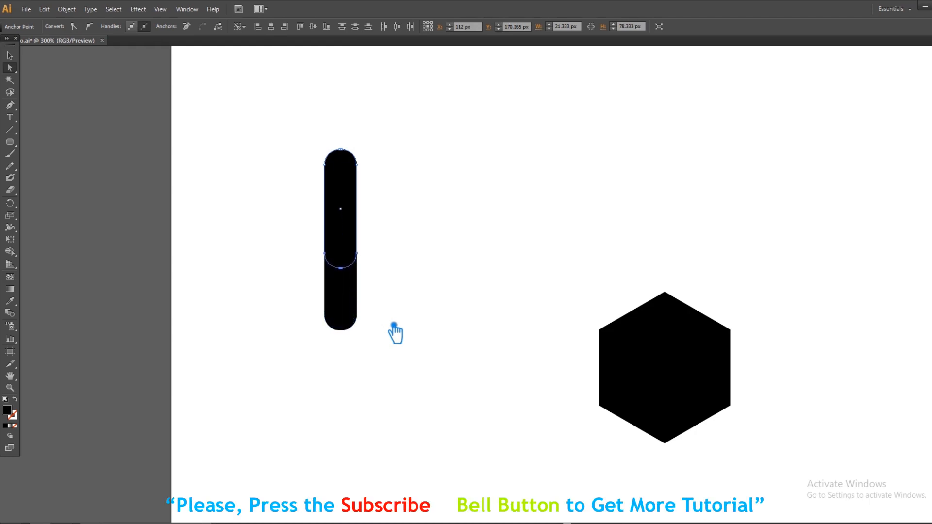
left_click(10, 55)
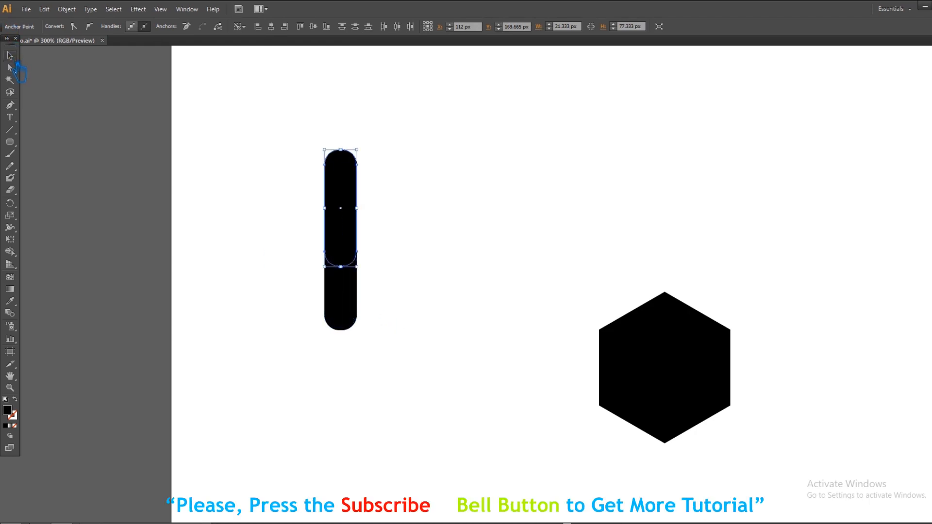
left_click(403, 197)
left_click(357, 225)
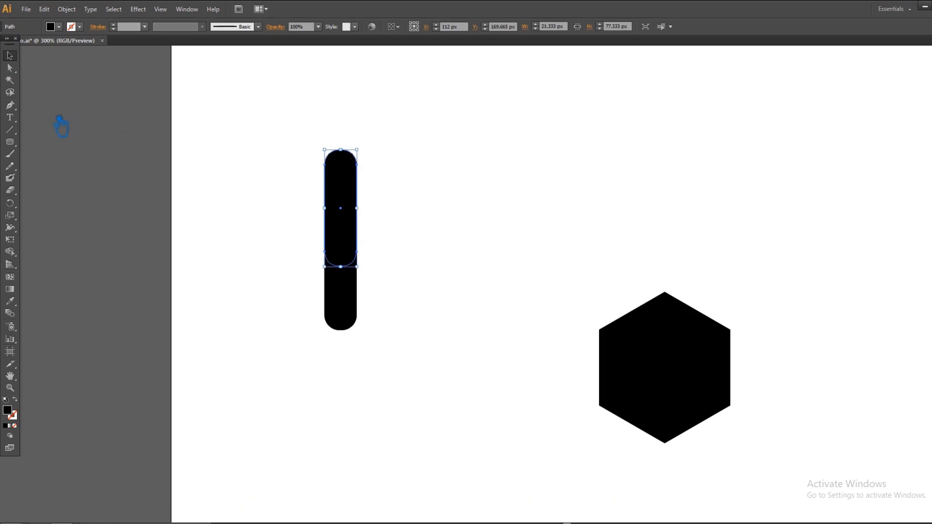
- Place a vertical guide through the bar's centre and rotate the short bar about its upper end into a diagonal sloping down to the right
left_click(10, 203)
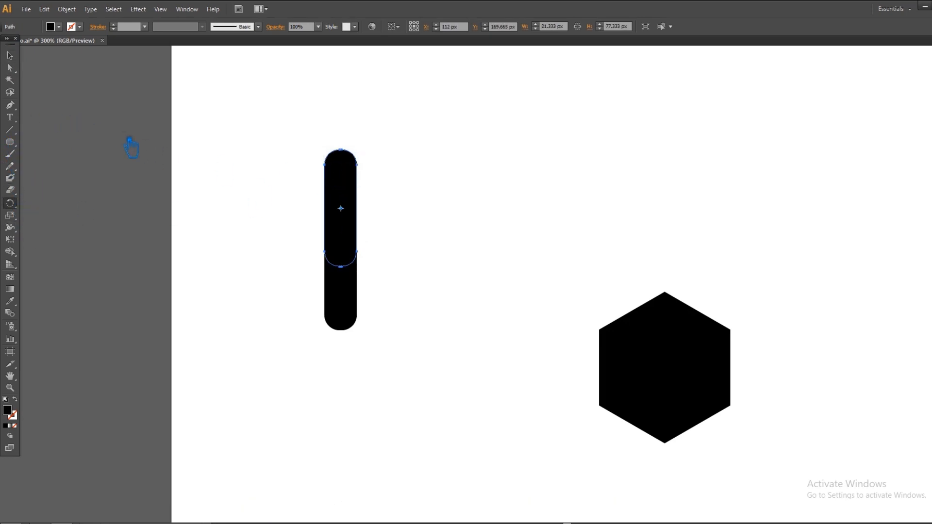
key("ctrl+r")
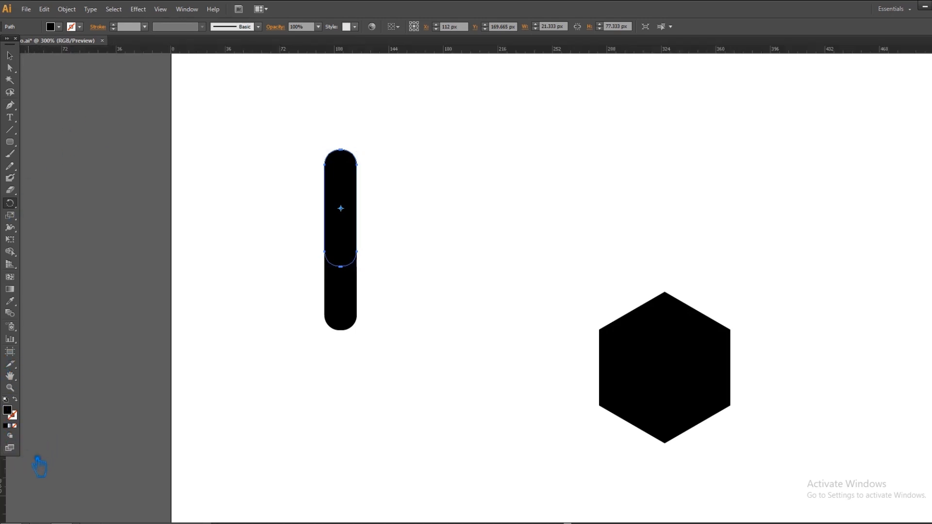
left_click_drag(258, 396, 350, 399)
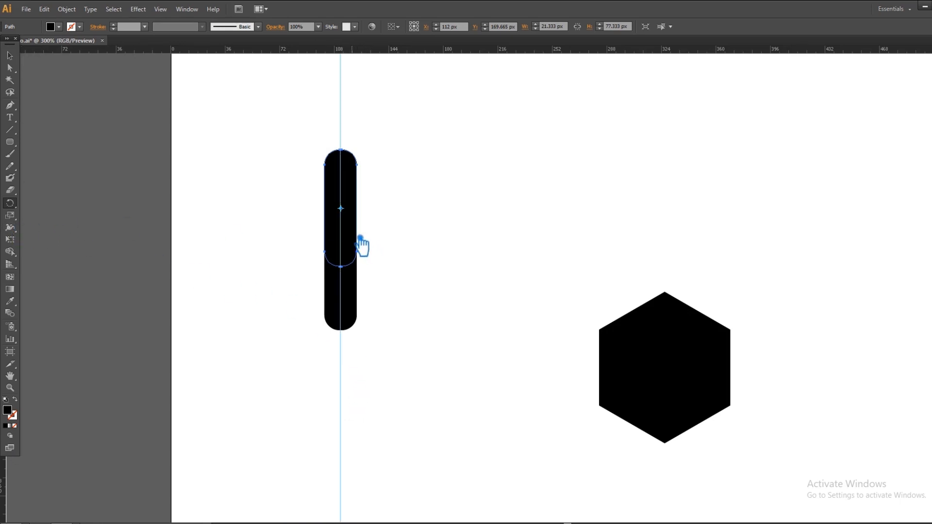
left_click(340, 164)
left_click_drag(359, 266, 430, 258)
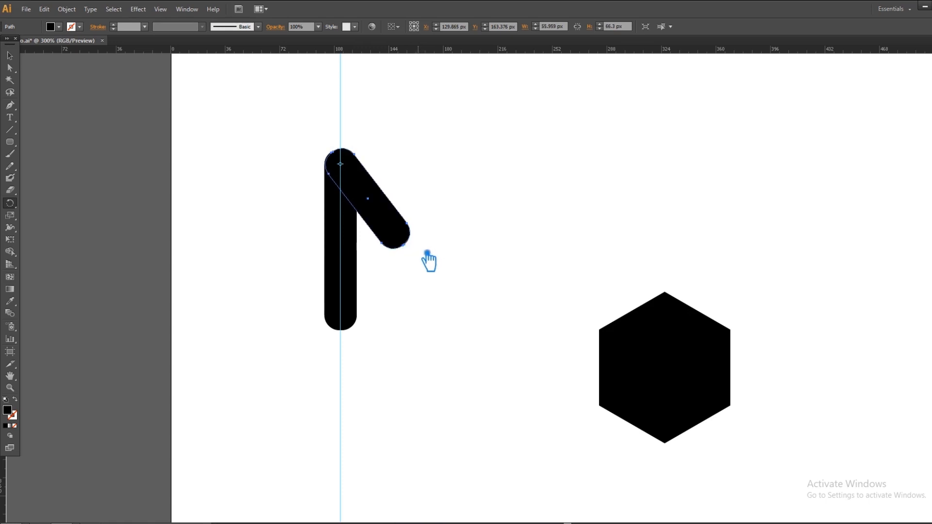
- Group the vertical and diagonal bars and create a mirrored copy of the group across the vertical axis
left_click(10, 55)
left_click_drag(442, 330, 250, 141)
key("ctrl+g")
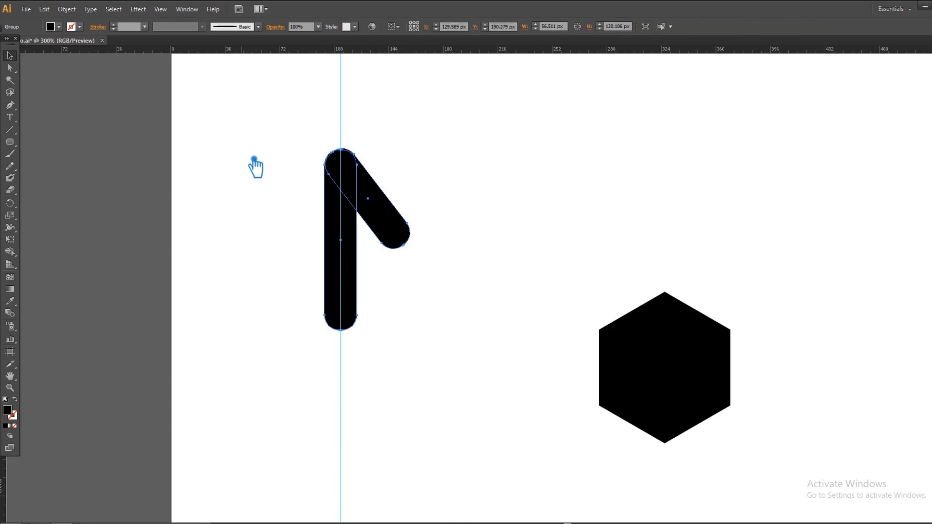
right_click(388, 221)
mouse_move(440, 291)
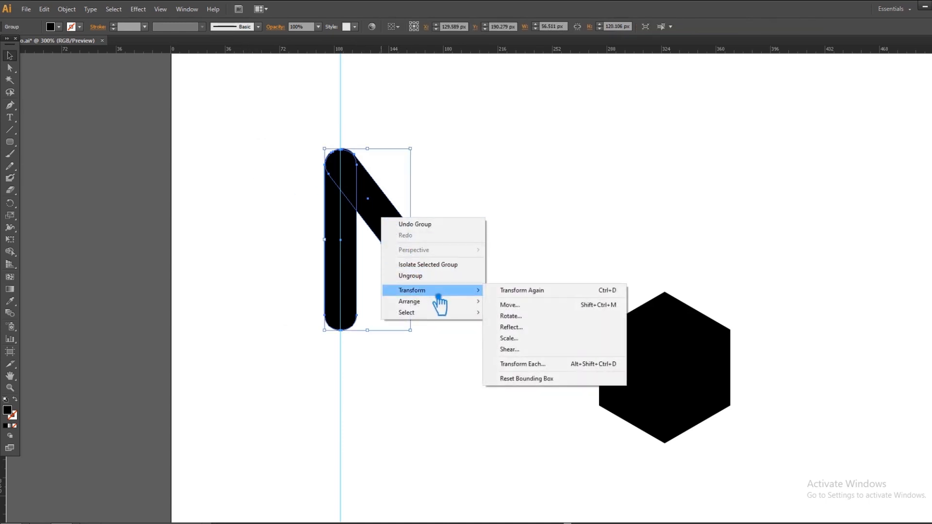
left_click(540, 329)
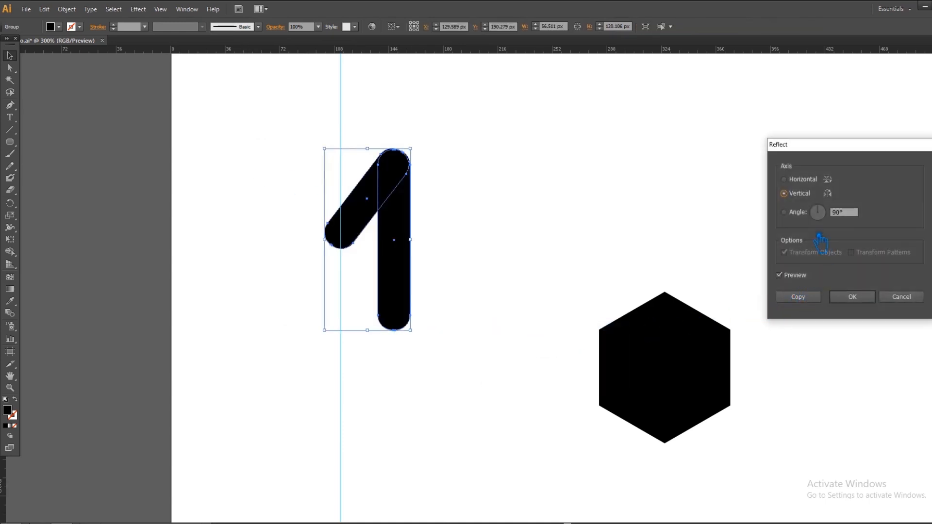
left_click(798, 296)
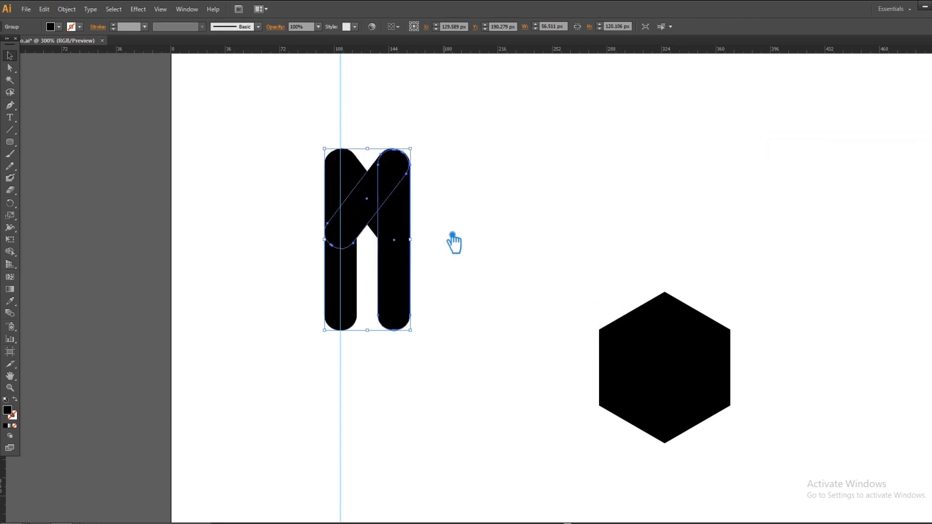
- Move the mirrored copy right until the diagonals meet in an M about 92 px wide, and group both halves
left_click(420, 262)
left_click_drag(420, 262, 456, 264)
left_click(605, 222)
left_click_drag(507, 353, 227, 129)
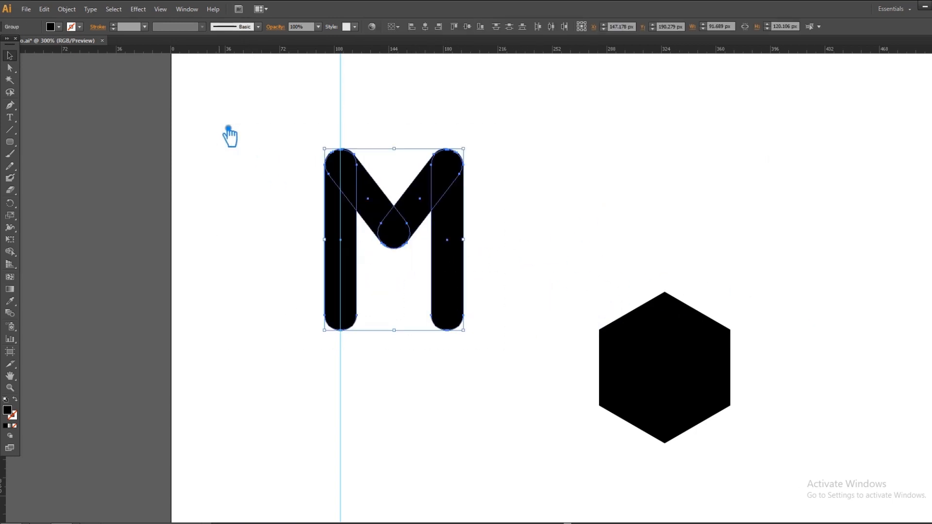
left_click(638, 222)
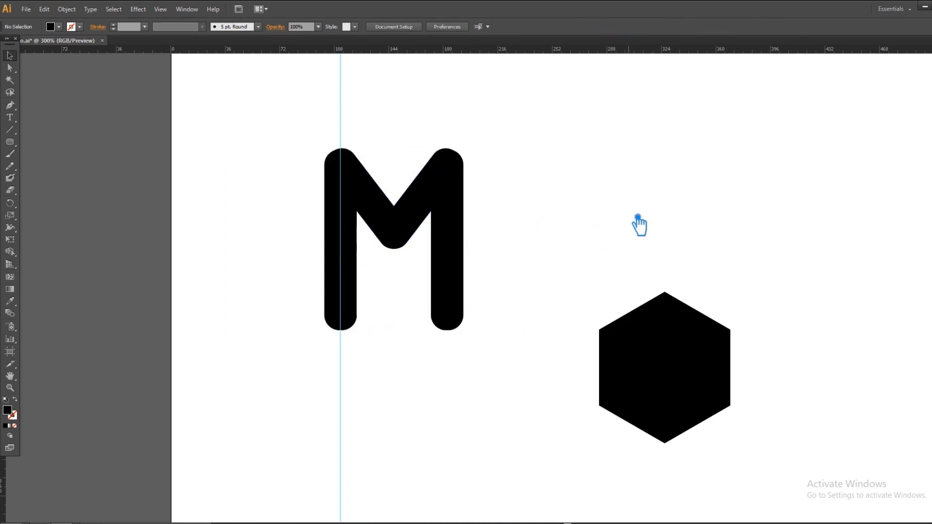
- Scale the M down to about 50 by 65 px inside the hexagon and fill it with the grey sampled from the canvas surroundings
left_click(453, 262)
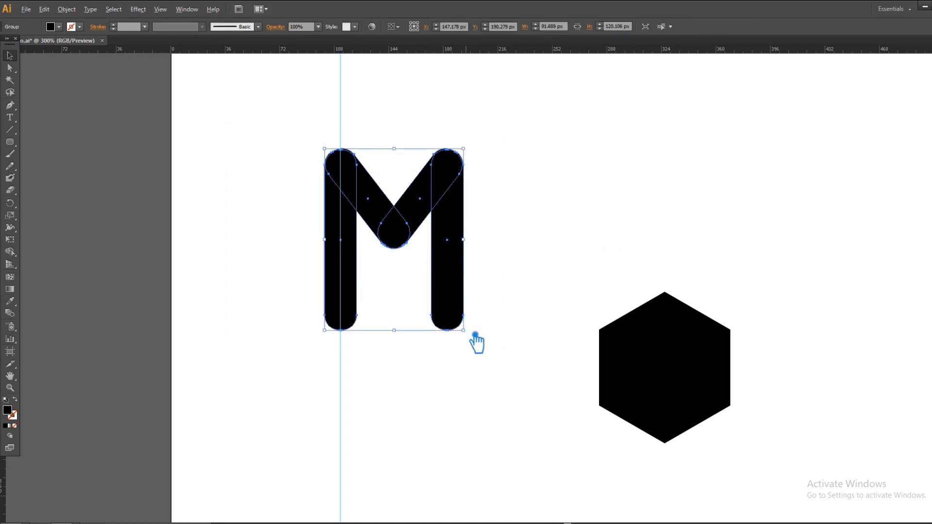
left_click_drag(472, 334, 699, 405)
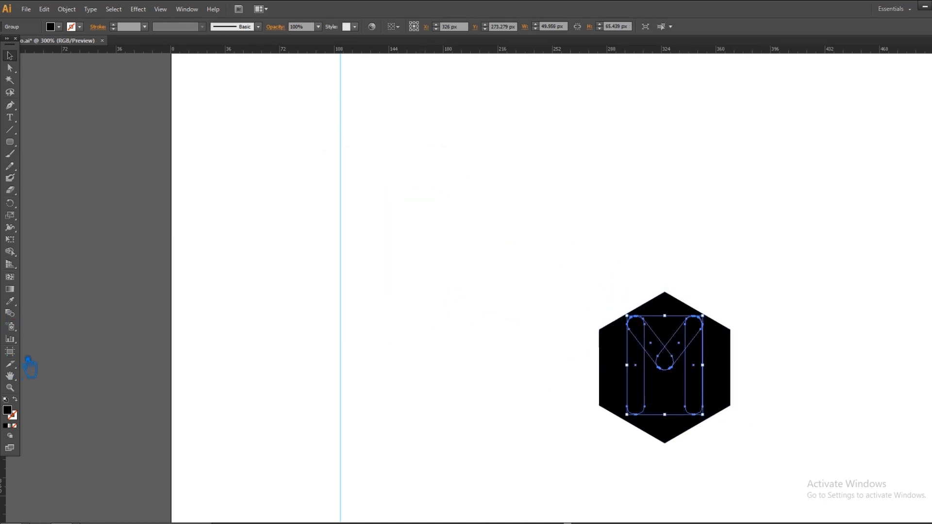
left_click(81, 313)
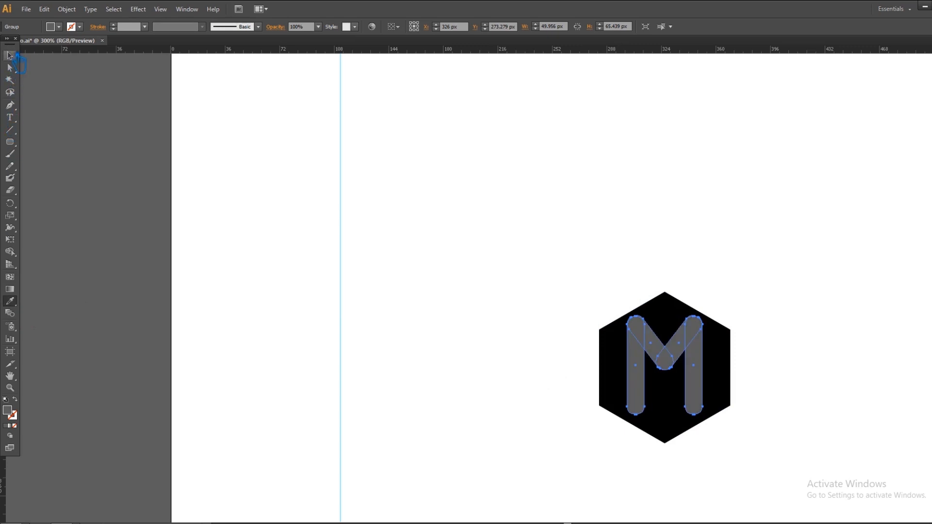
left_click(9, 56)
left_click(315, 173)
left_click_drag(529, 279, 371, 242)
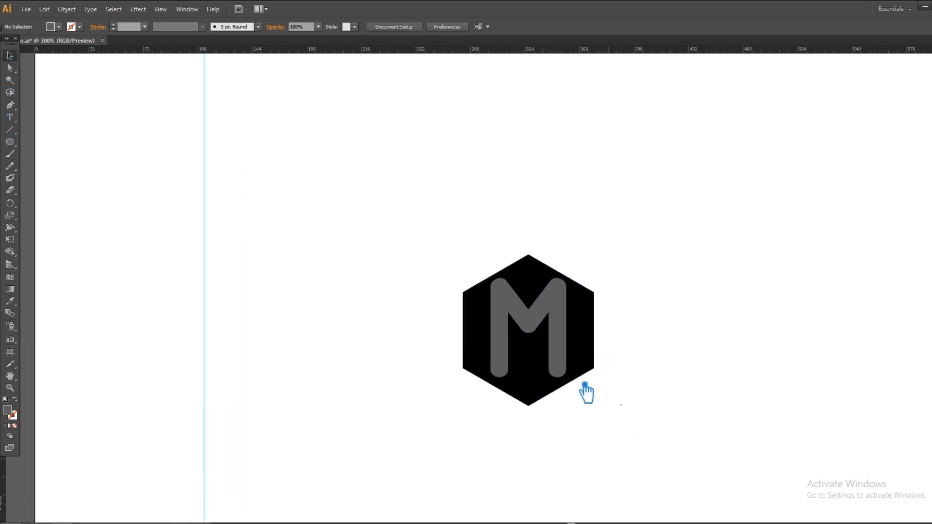
- Align the M and hexagon by their horizontal centres and place a vertical guide through the hexagon's centre
left_click_drag(632, 416, 340, 207)
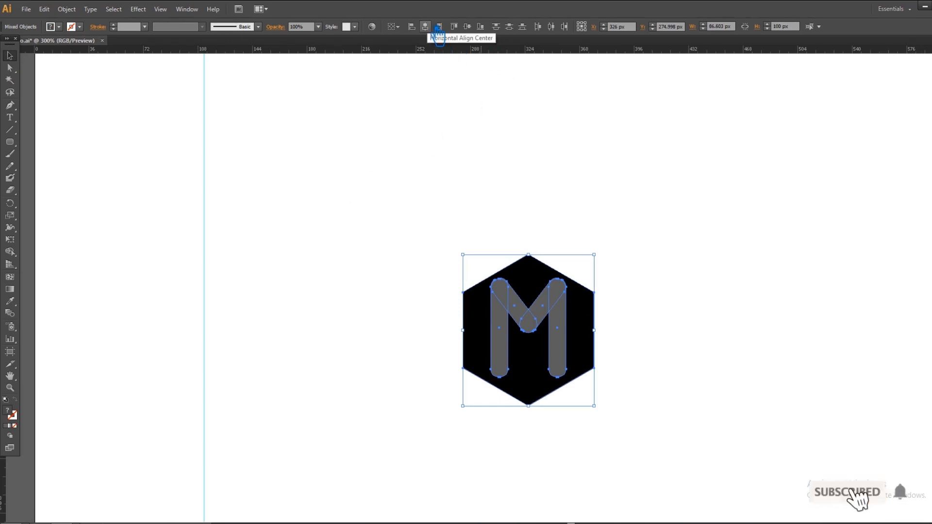
left_click_drag(4, 485, 537, 451)
left_click(613, 485)
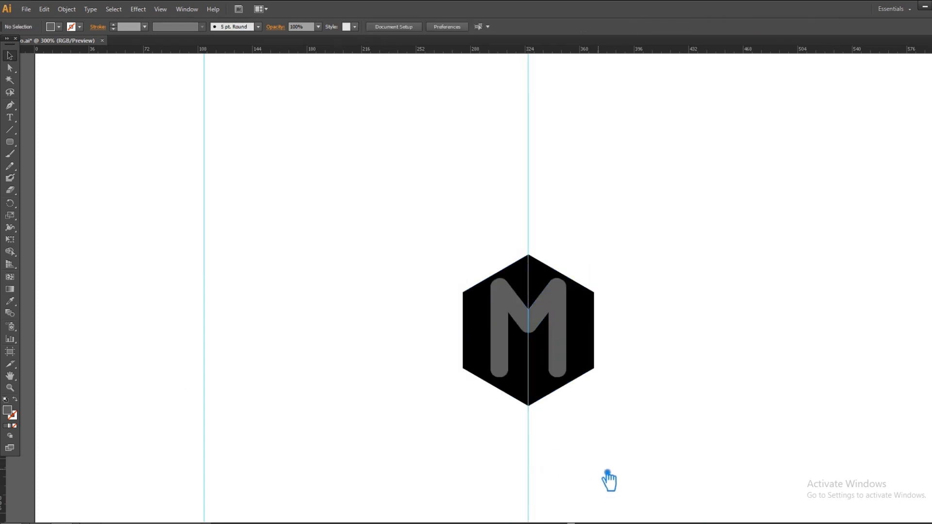
- Align the M and hexagon by their vertical centres
left_click(591, 346)
left_click_drag(699, 399, 405, 258)
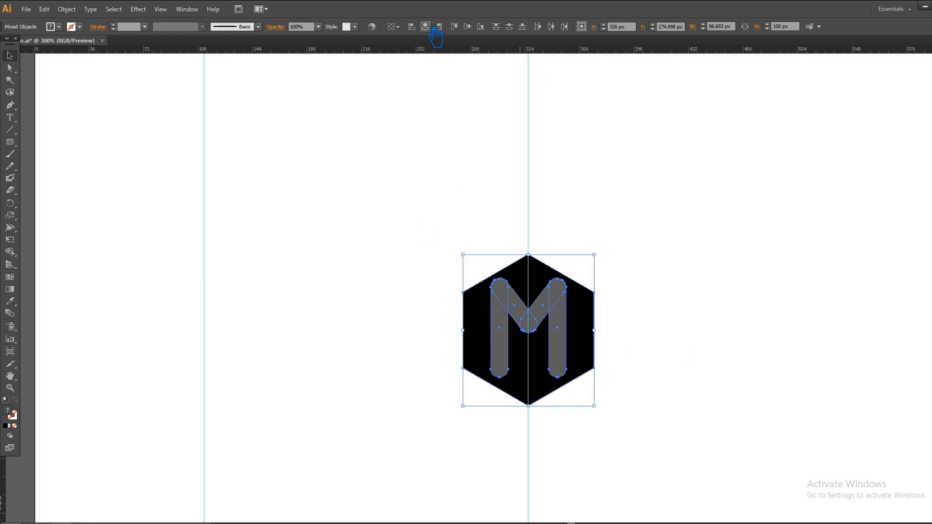
left_click(467, 27)
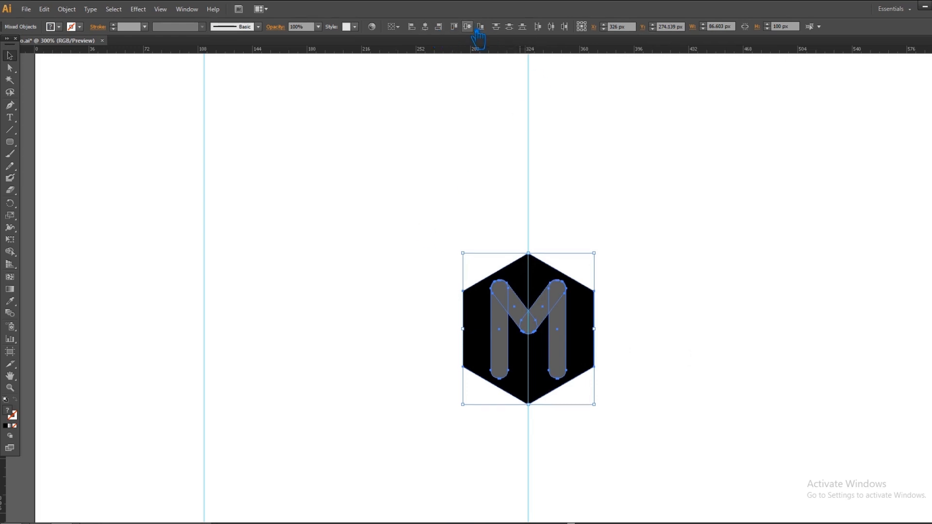
left_click(660, 324)
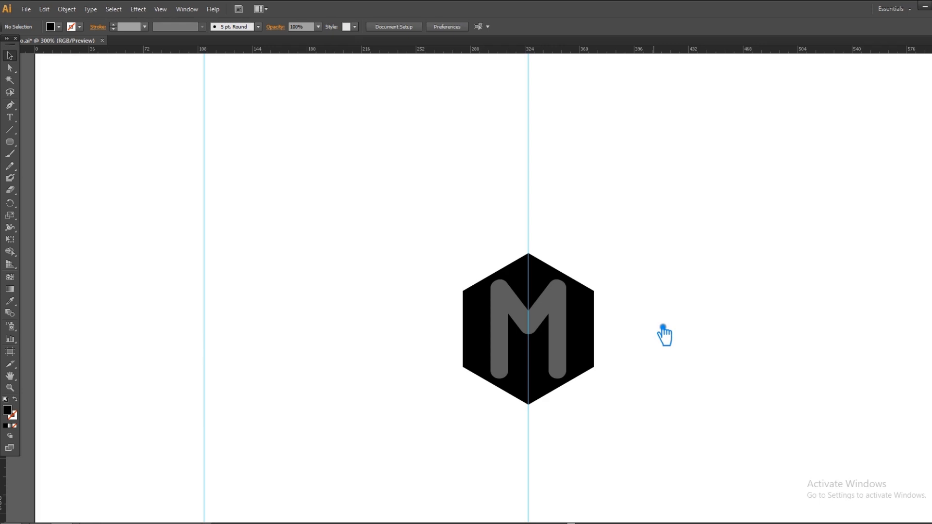
- Draw a horizontal black rectangle about 152 by 10 px across the lower part of the M and hexagon
left_click_drag(15, 145, 48, 141)
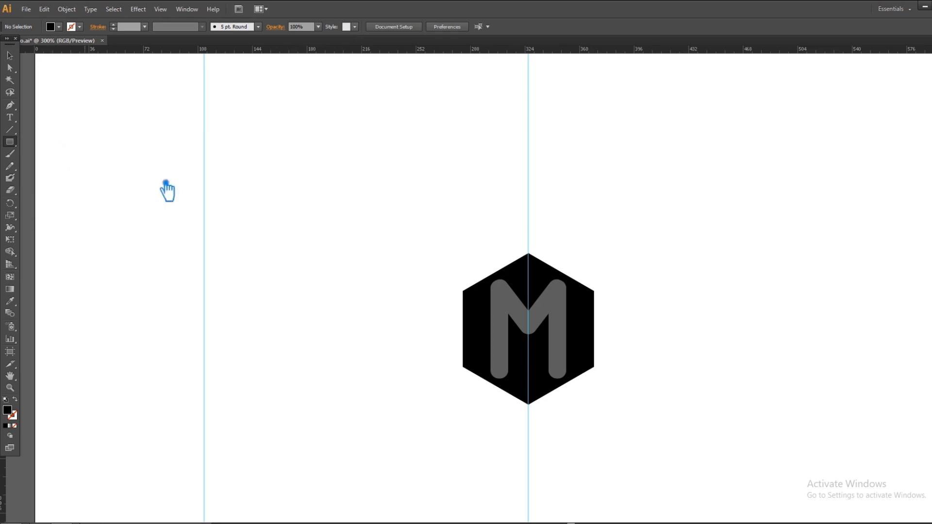
mouse_move(607, 371)
left_mouse_down()
mouse_move(495, 354)
mouse_move(376, 356)
left_mouse_up()
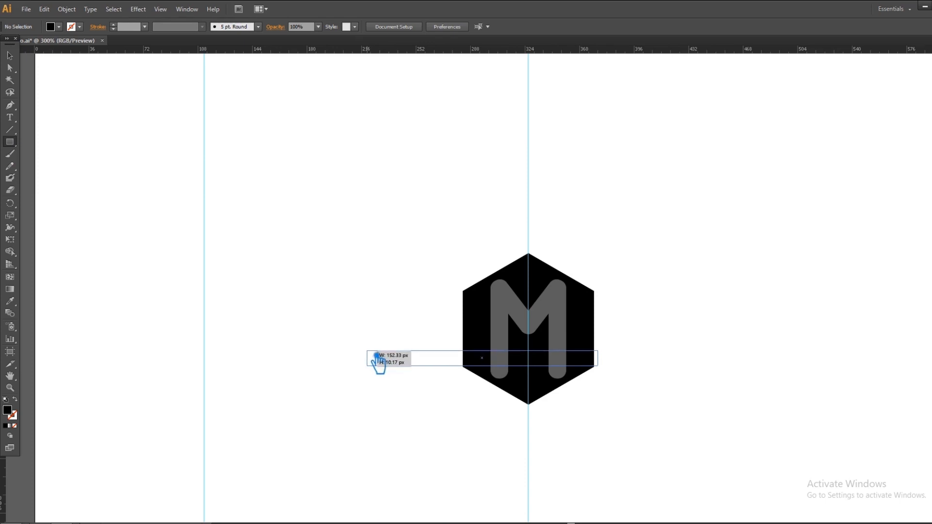
left_click_drag(376, 355, 377, 356)
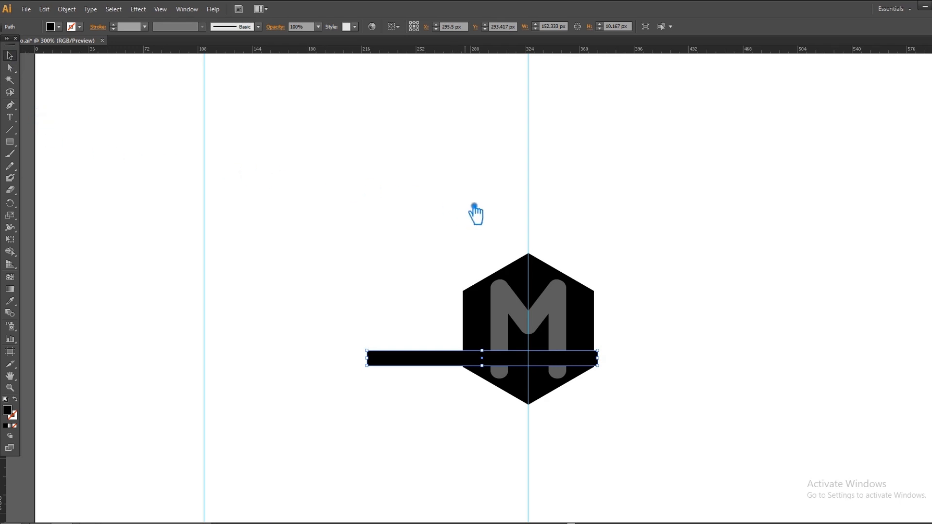
- Move the thin rectangle right to centre it on the hexagon's guide and slightly down across the M's legs
key("Right")
key("Right")
key("Right")
key("Right")
key("Right")
key("Right")
key("Right")
key("Right")
key("Right")
key("Right")
key("Right")
key("Right")
key("Right")
key("Right")
key("Right")
key("Right")
key("Right")
key("Right")
key("Right")
key("Right")
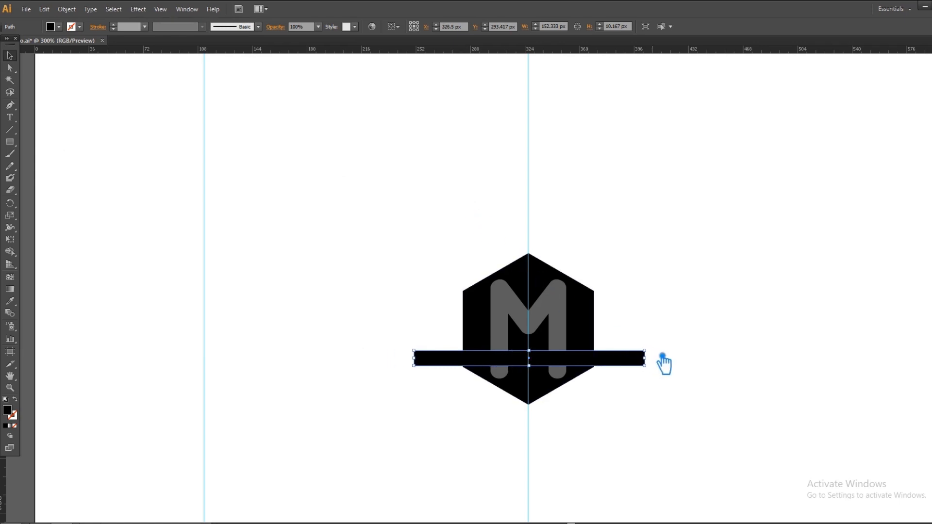
left_click_drag(626, 366, 623, 371)
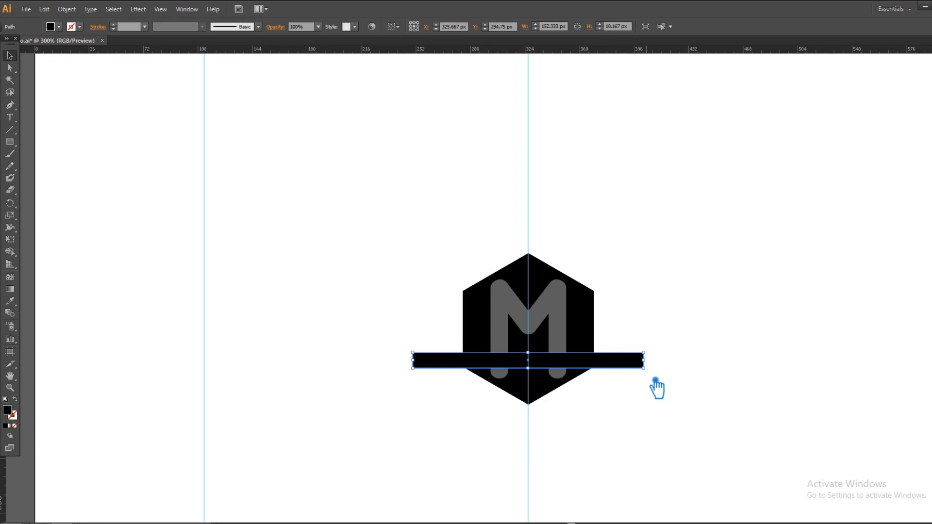
left_click(665, 410)
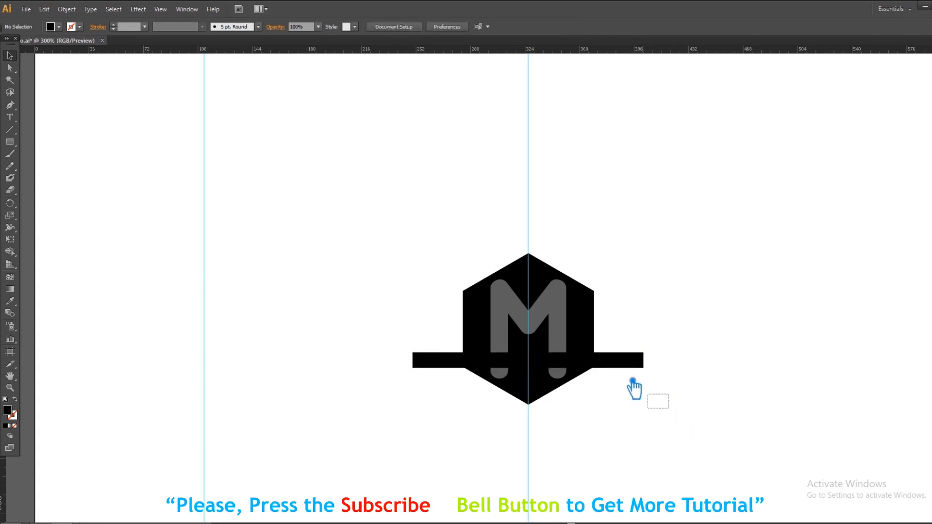
- Cut the M and the thin rectangle out of the hexagon with the Pathfinder's Minus Front
left_click_drag(661, 404, 420, 242)
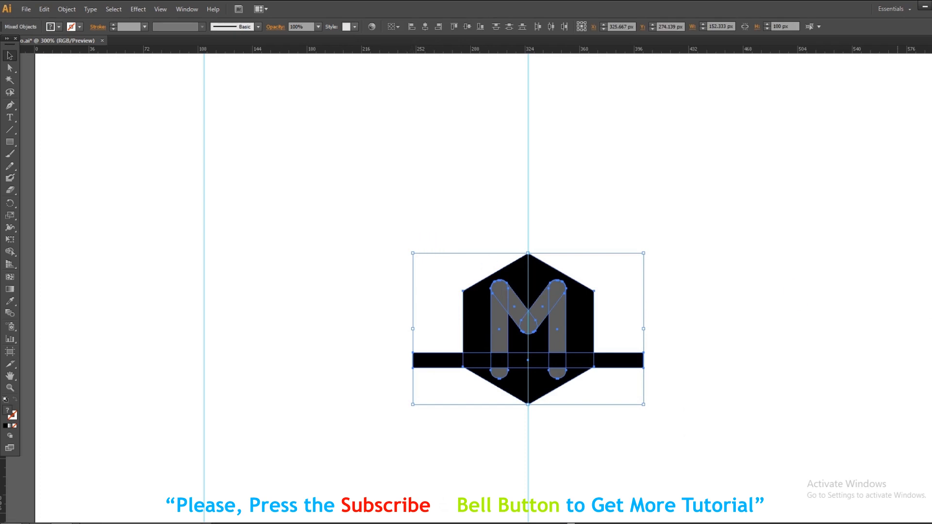
key("ctrl+shift+F9")
left_click(861, 306)
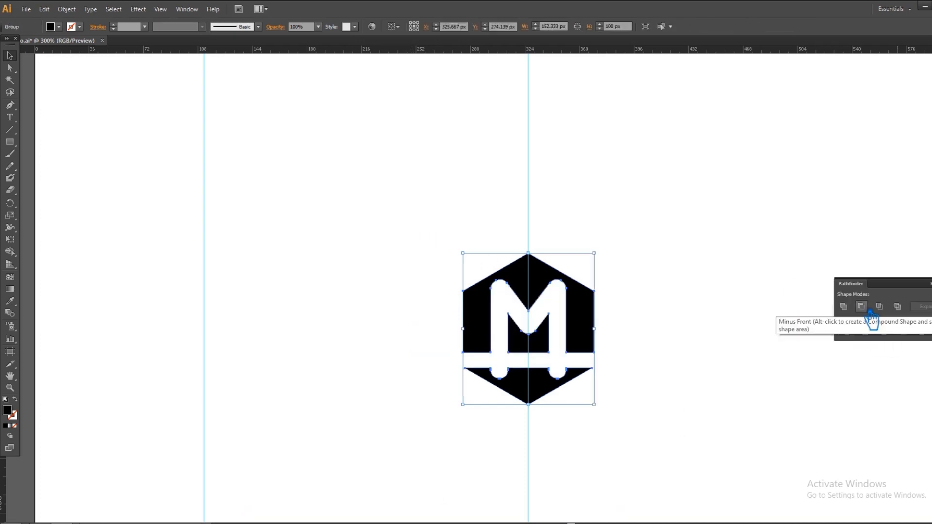
left_click(737, 361)
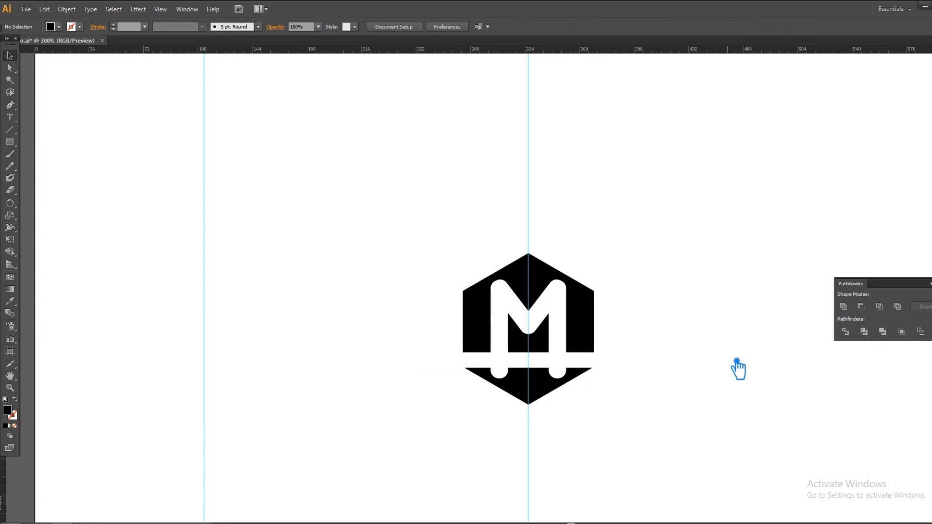
- Undo the combined cut and subtract only the thin rectangle from the hexagon with Minus Front
key("ctrl+z")
left_click(736, 368)
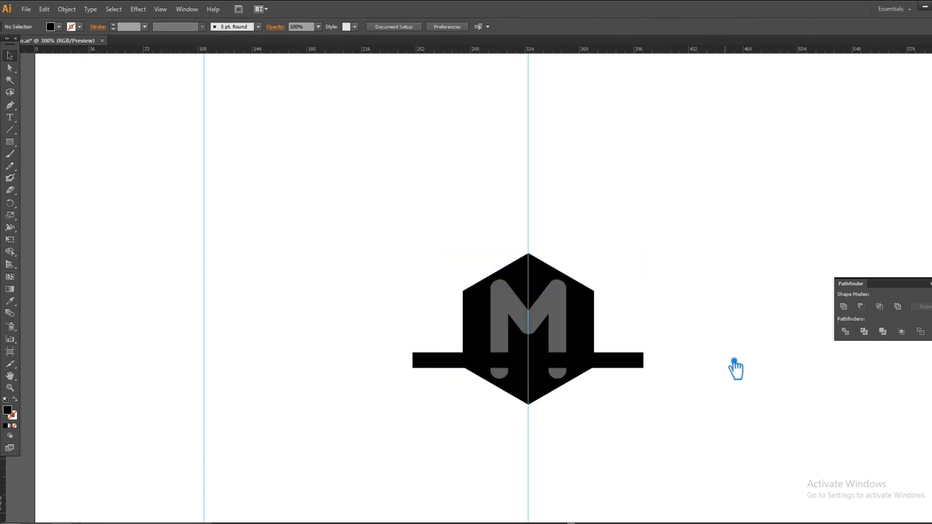
left_click(593, 333)
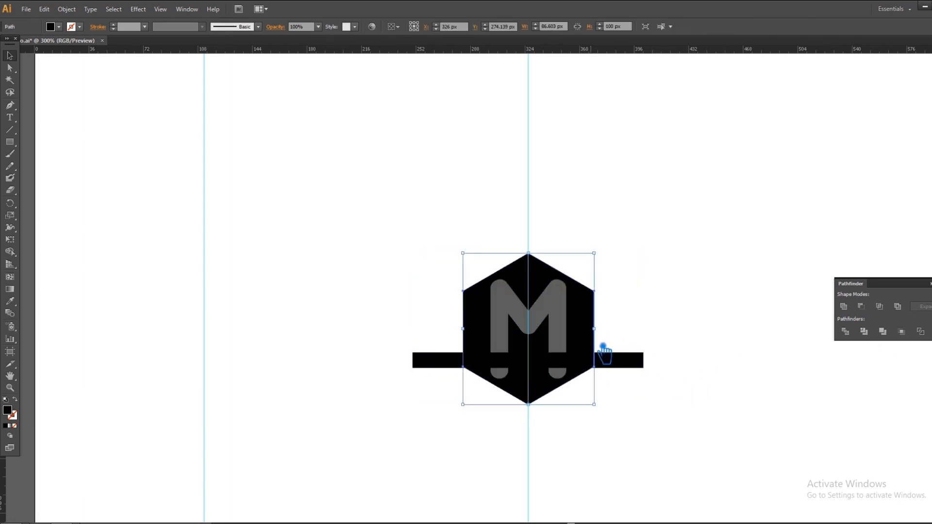
left_click(638, 363, "shift")
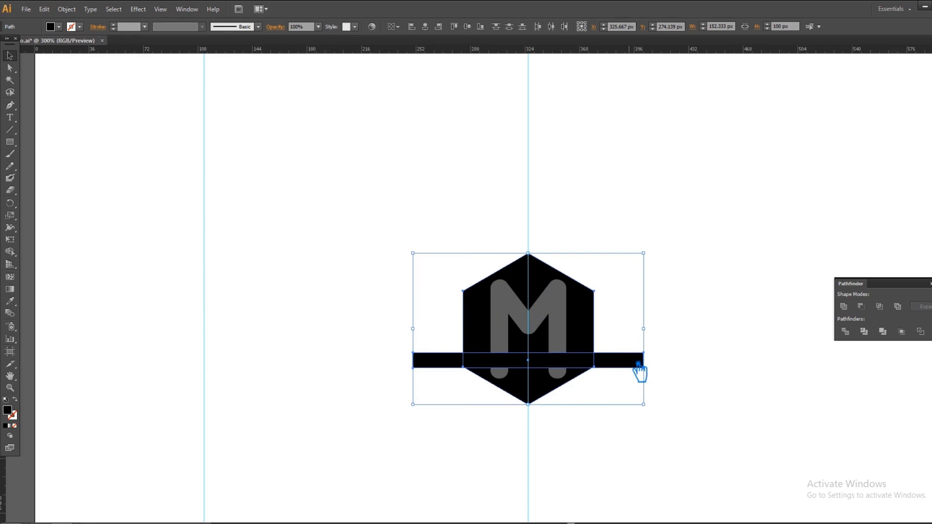
left_click(855, 340)
key("ctrl+z")
left_click(860, 307)
left_click(665, 359)
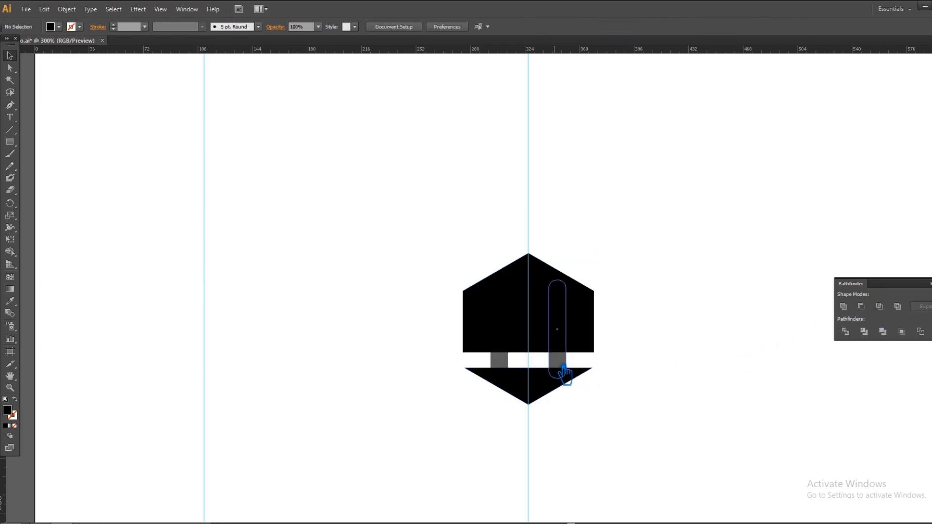
- Bring the grey M to the front of the split black hexagon
left_click(563, 372)
key("ctrl+shift+bracketright")
left_click_drag(671, 434, 518, 333)
left_click(668, 358)
- Try to subtract the M from the split hexagon with Minus Front
left_click_drag(609, 464, 340, 239)
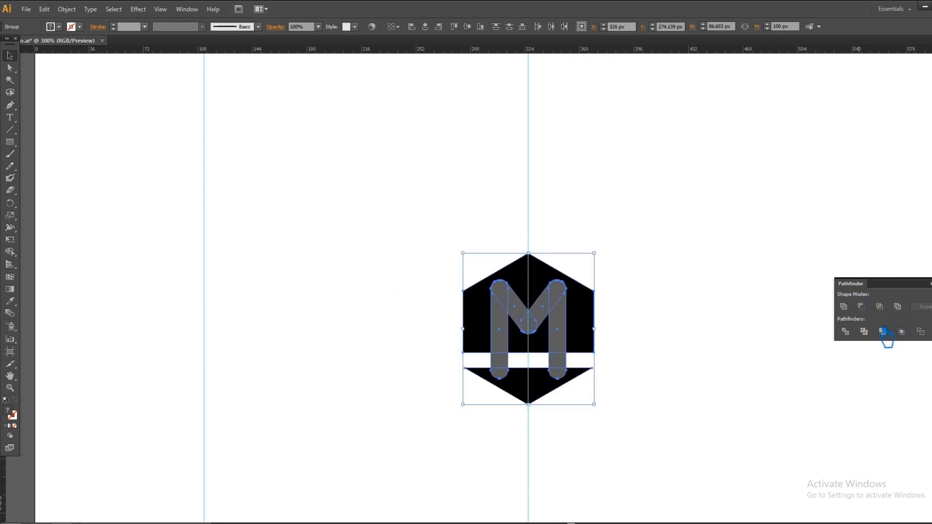
left_click(861, 306)
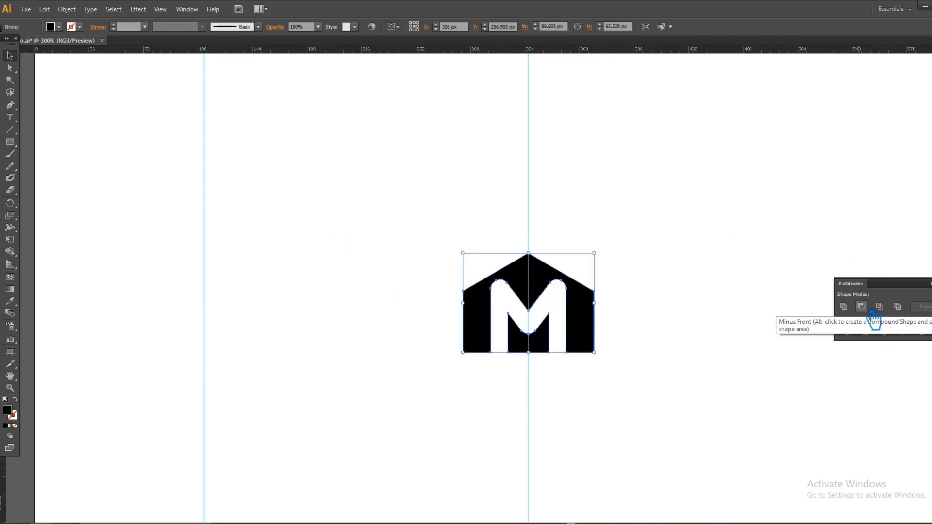
key("ctrl+z")
left_click(702, 356)
- Divide the M and split hexagon into separate pieces with the Pathfinder and ungroup them
left_click_drag(606, 417, 401, 247)
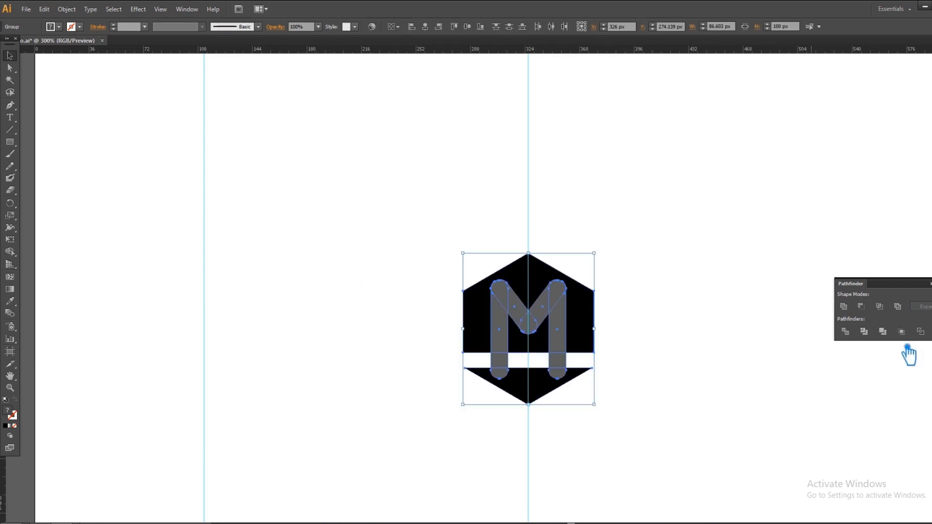
left_click(846, 332)
right_click(558, 358)
left_click(588, 412)
left_click(671, 402)
- Delete the grey pieces forming the main parts of the M's vertical legs and diagonals above the gap
left_click(558, 334)
key("Delete")
left_click(545, 309)
key("Delete")
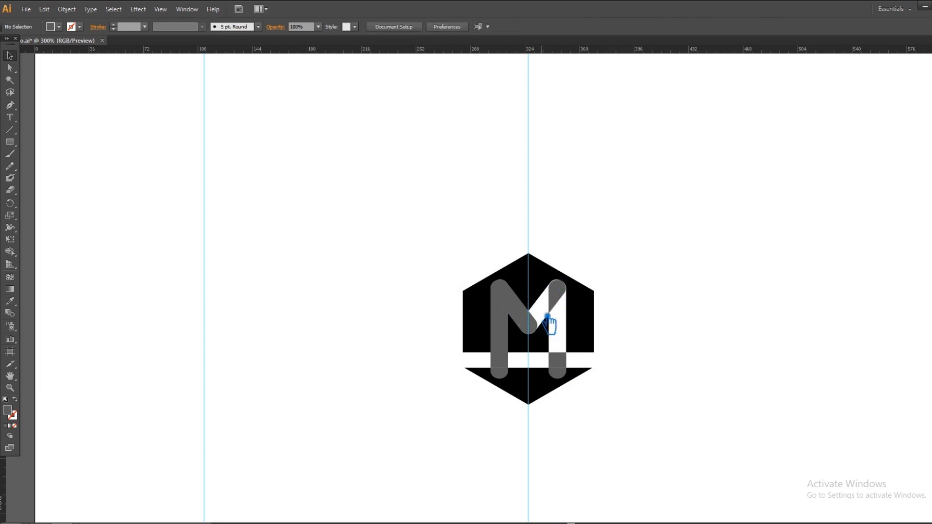
left_click(521, 312)
key("Delete")
left_click(495, 315)
key("Delete")
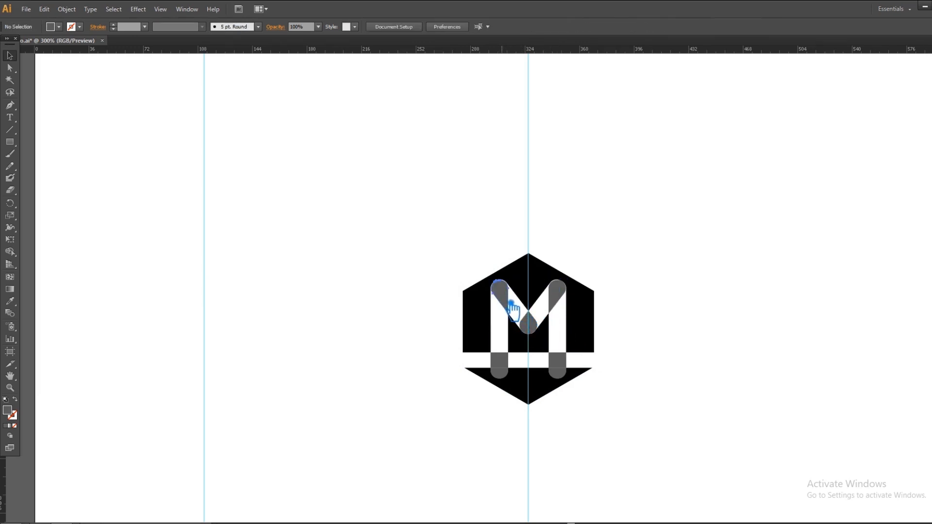
- Delete the remaining grey overlap pieces at the M's two upper ends and central vertex
left_click(502, 297)
key("Delete")
left_click(531, 322)
key("Delete")
left_click(559, 293)
key("Delete")
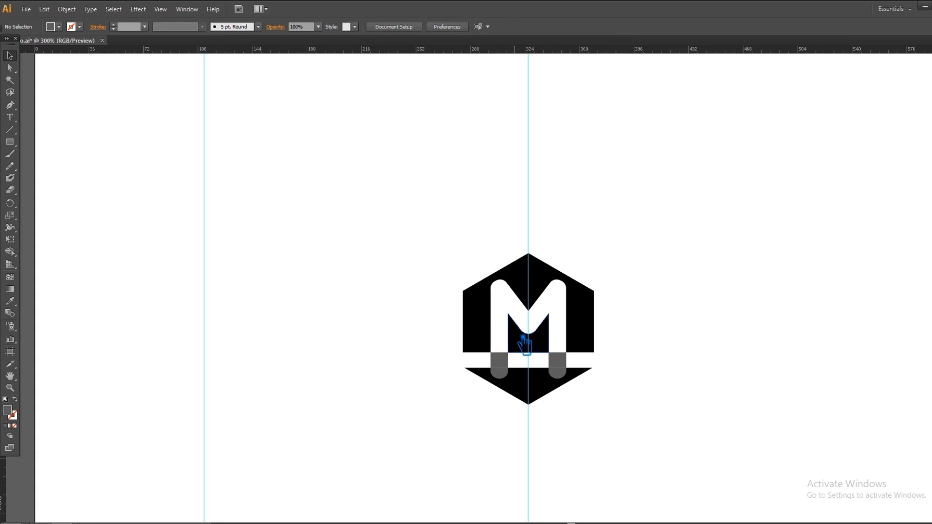
- Clear the horizontal gap by deleting both grey leg pieces and the unfilled leftover path between them
left_click(499, 362)
key("Delete")
left_click(558, 361)
key("Delete")
left_click_drag(600, 409, 456, 377)
left_click(461, 386)
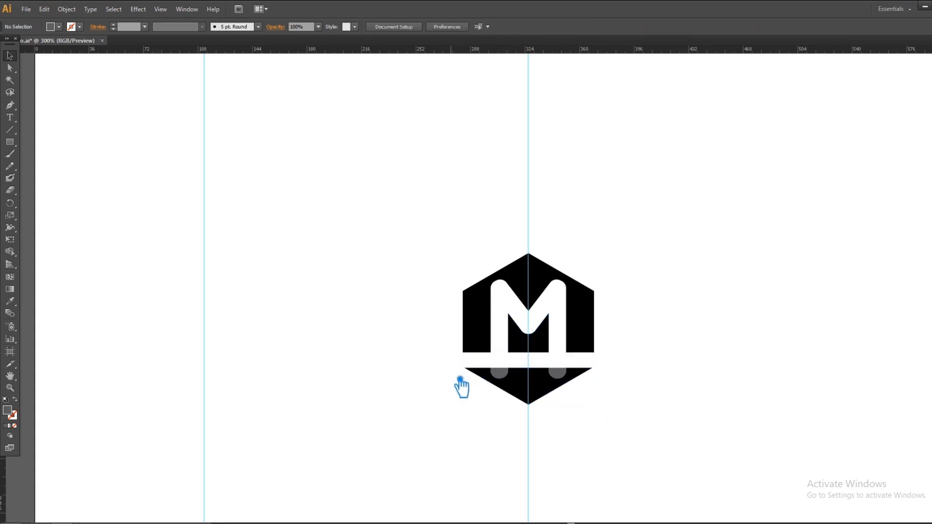
left_click(520, 365)
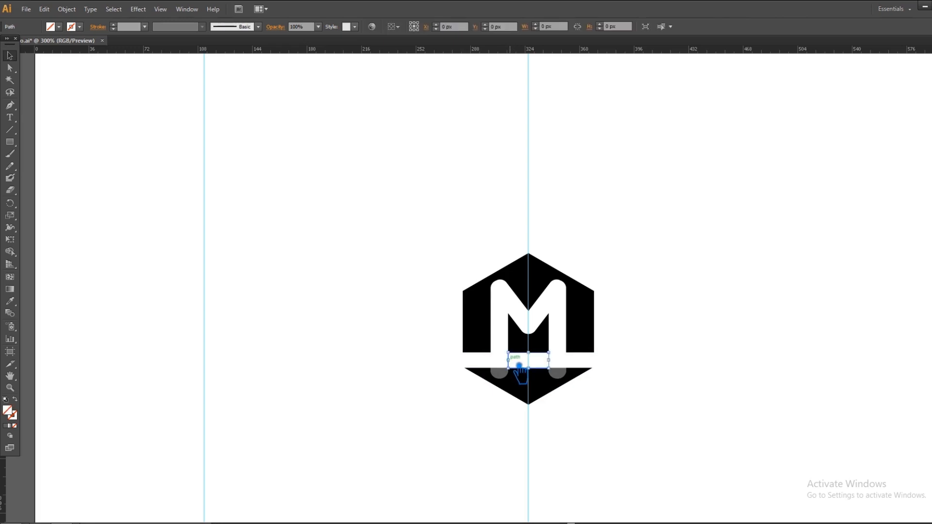
key("Delete")
- Colour the two grey half-circles black with the Eyedropper and unite them with the lower triangle
left_click_drag(585, 397, 362, 220)
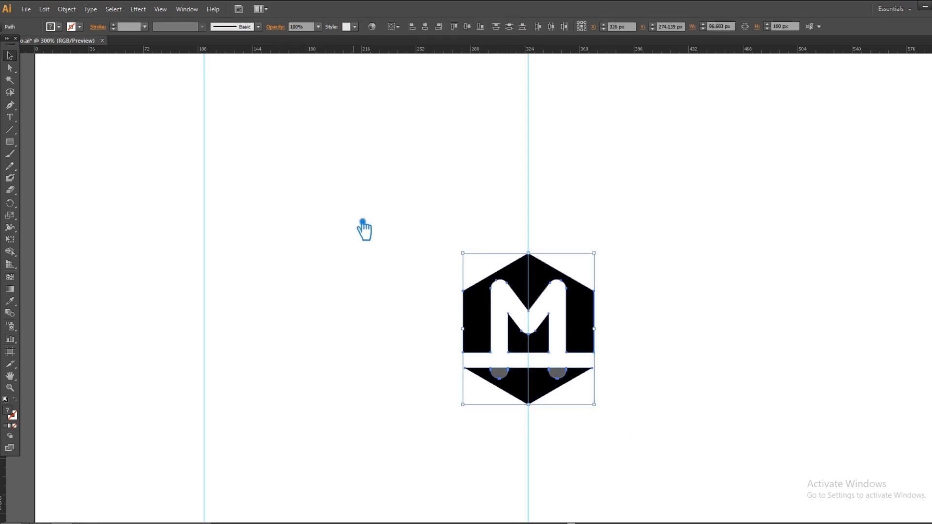
left_click(332, 222)
left_click_drag(623, 423, 403, 369)
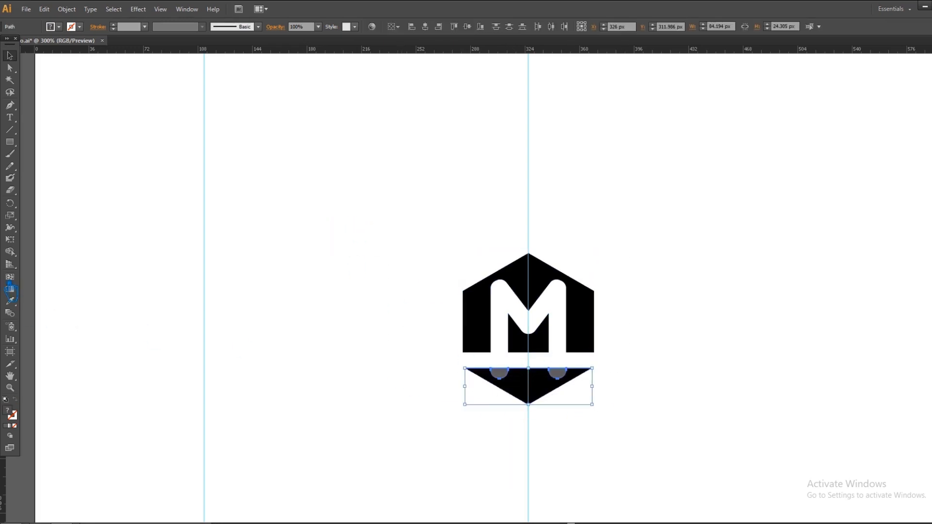
left_click(533, 390)
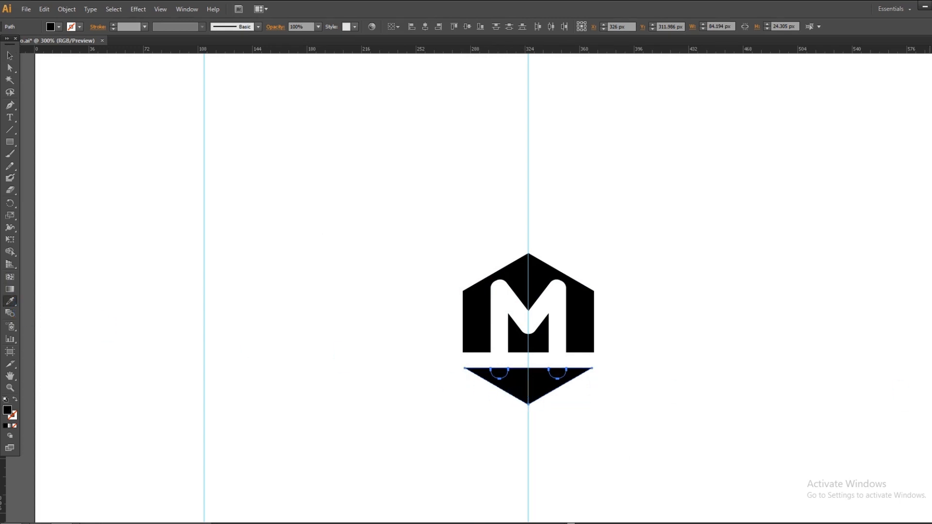
key("ctrl+shift+F9")
left_click(843, 306)
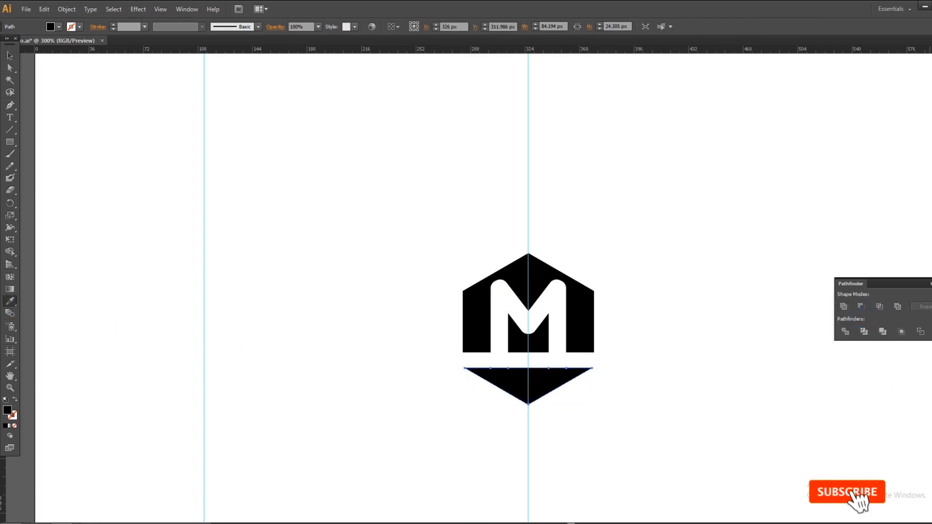
- Remove the extra anchor points along the lower triangle's upper edge with the Delete Anchor Point tool
left_click_drag(10, 105, 52, 129)
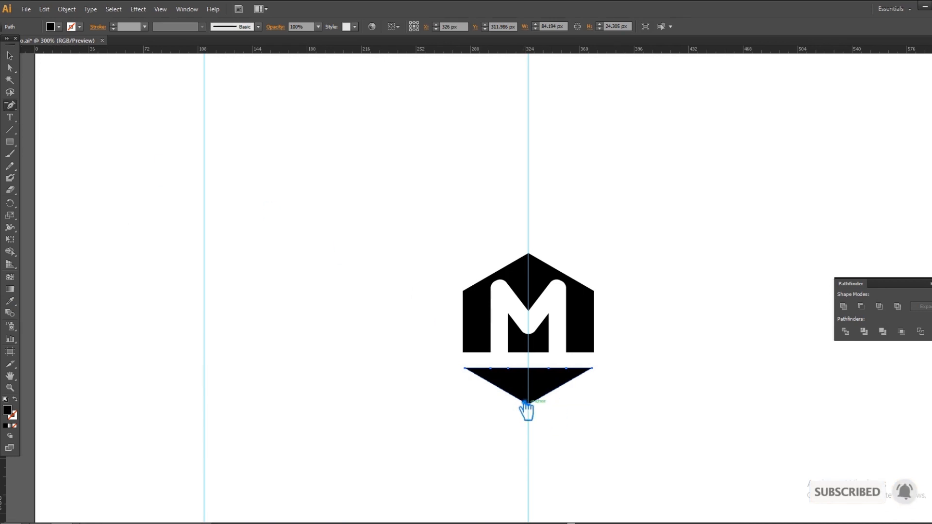
left_click(490, 368)
left_click(508, 368)
left_click(548, 368)
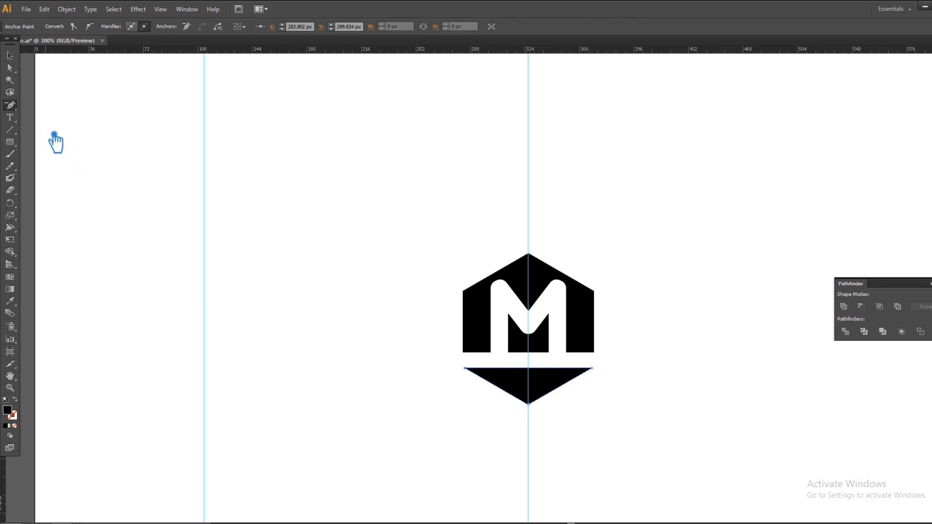
left_click(10, 55)
left_click(297, 170)
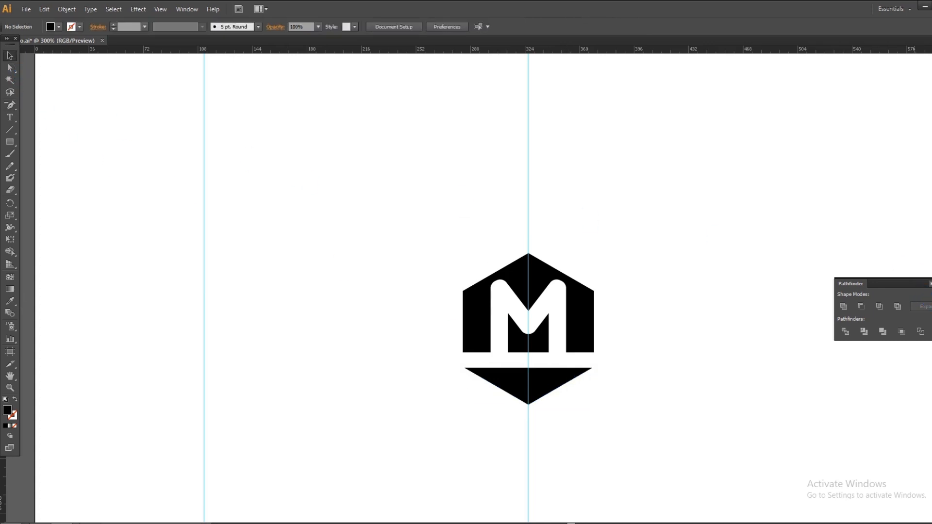
left_click(930, 283)
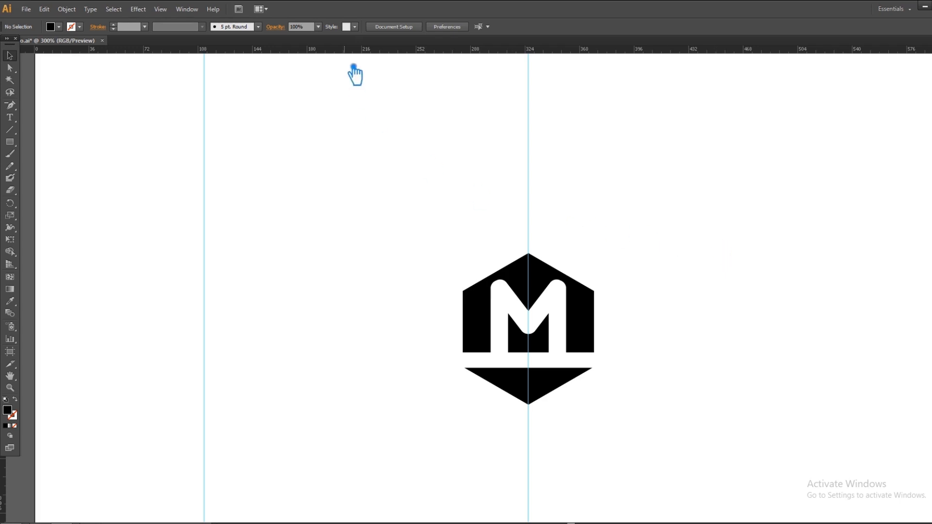
- Place horizontal guides along both edges of the gap, plus one slightly above and one slightly below it
left_click_drag(362, 51, 484, 358)
left_click_drag(389, 50, 539, 373)
left_click_drag(385, 50, 425, 346)
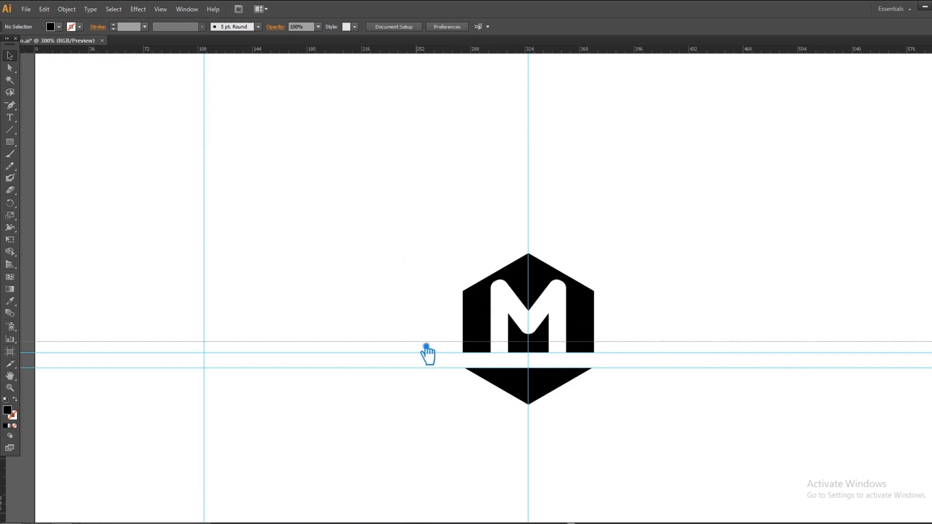
left_click_drag(425, 349, 426, 351)
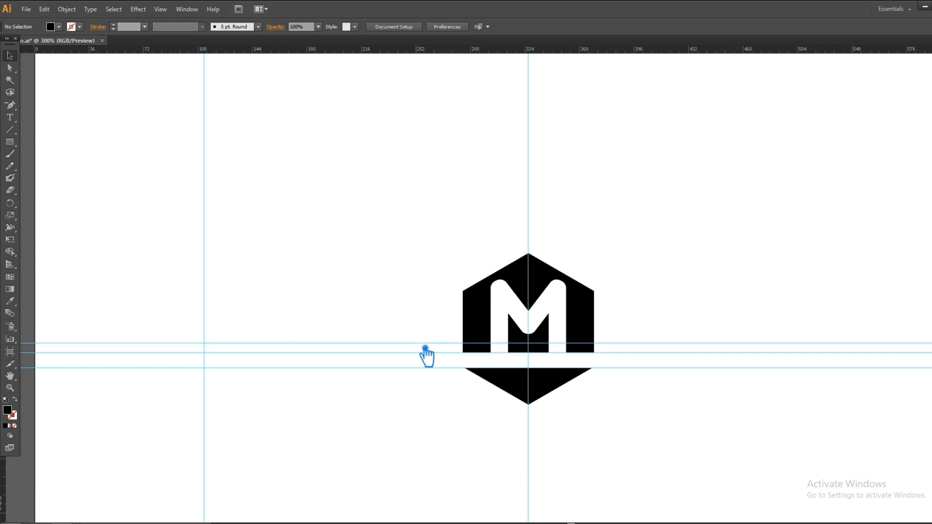
left_click_drag(387, 51, 436, 381)
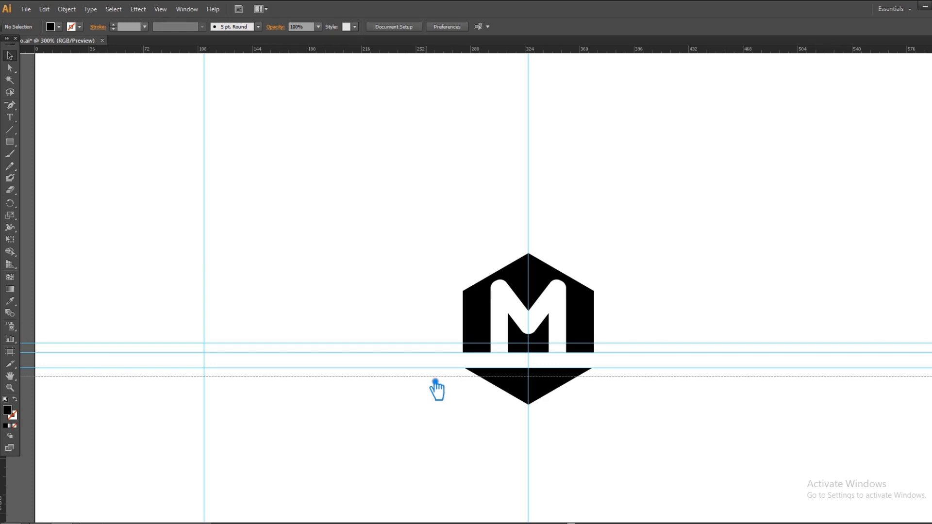
left_click_drag(435, 382, 435, 381)
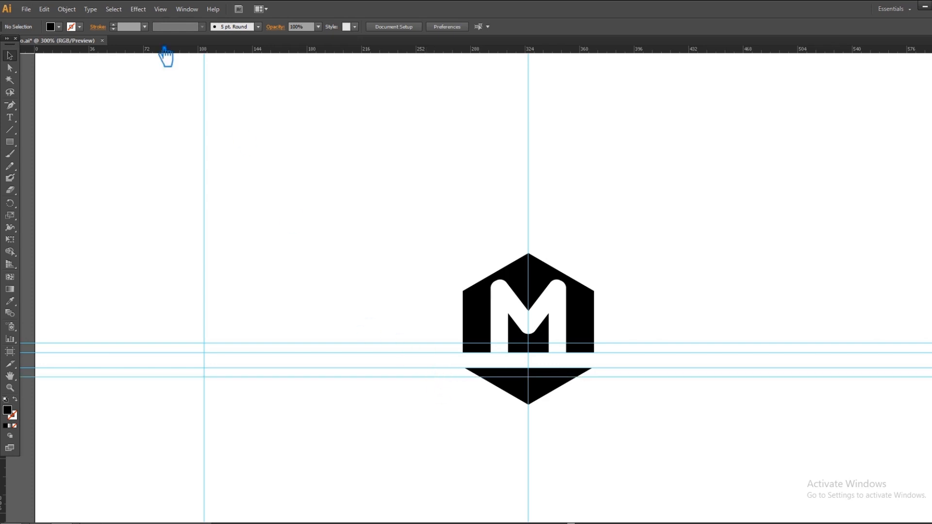
left_click(12, 107)
left_click_drag(14, 112, 44, 103)
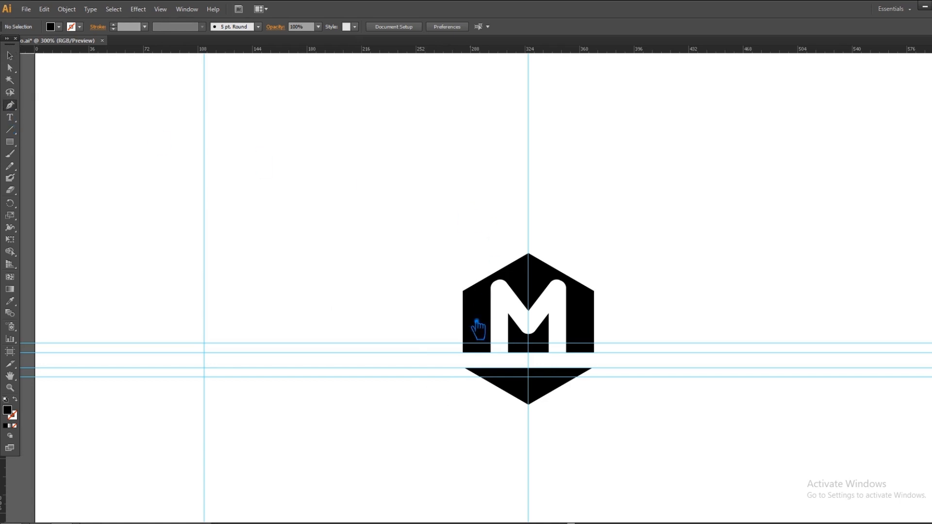
left_click(463, 344)
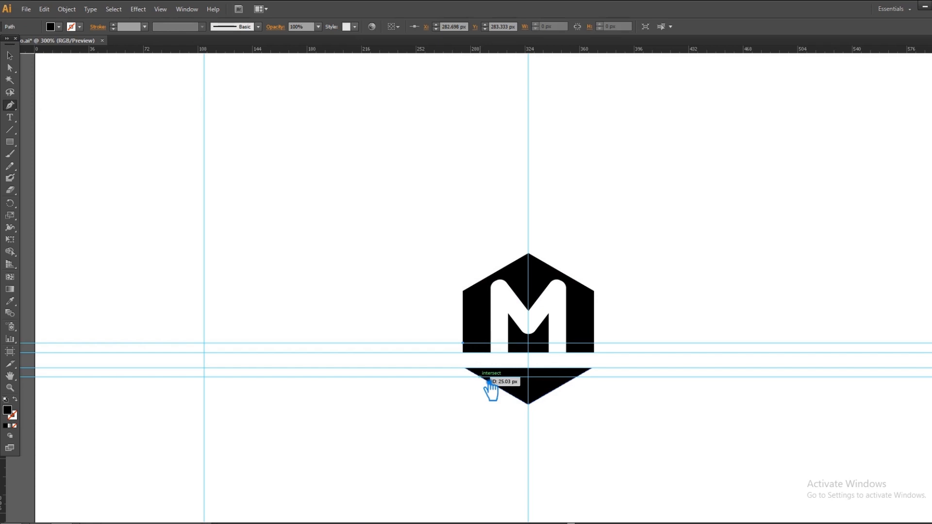
left_click(10, 55)
- Add an anchor point on the upper black shape's left edge where the uppermost horizontal guide crosses it
left_click(527, 275)
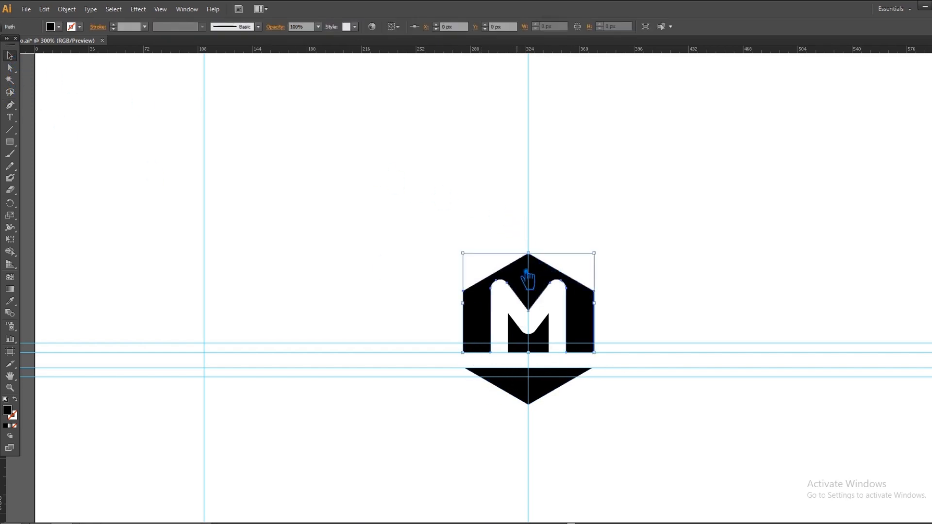
left_click(10, 105)
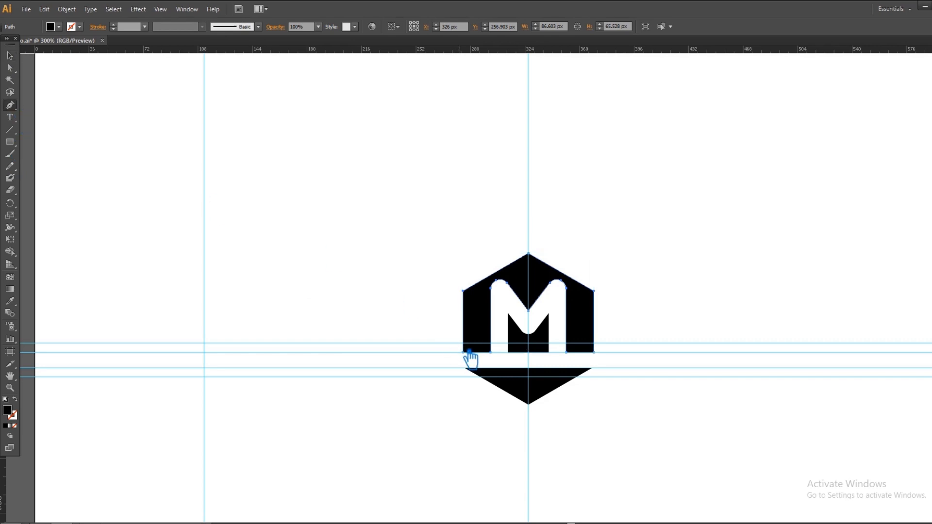
left_click(470, 351)
- Add anchor points on both slanted edges of the lower triangle where the lowest horizontal guide crosses them
key("v")
left_click(505, 386)
key("p")
left_click(481, 377)
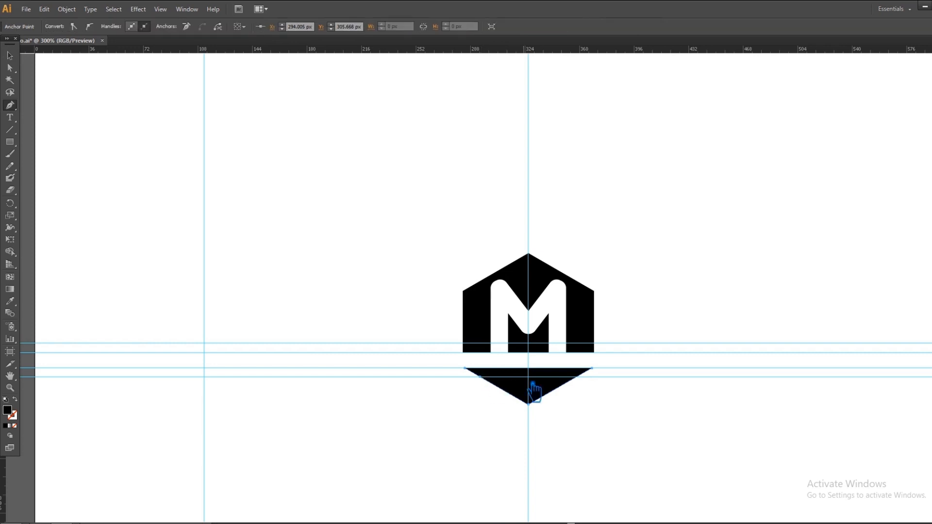
left_click(594, 386, "ctrl")
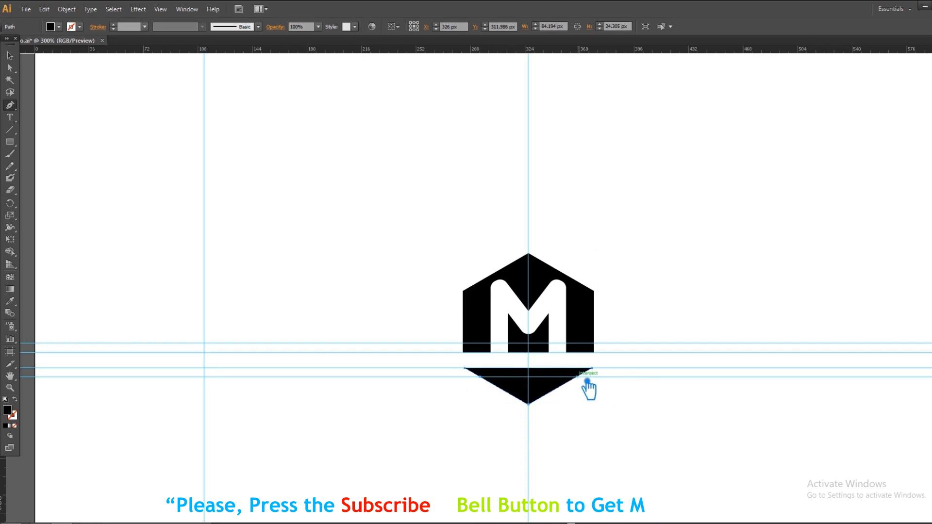
left_click(586, 382)
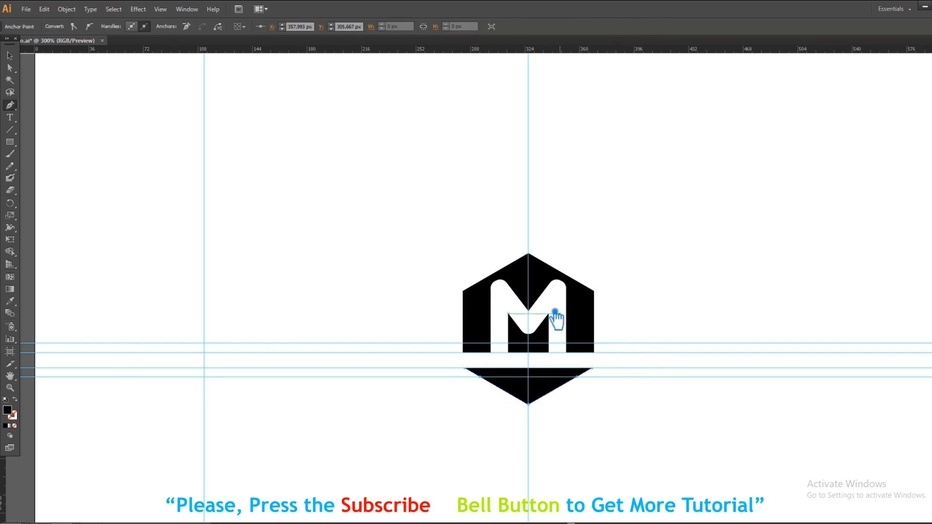
- Add an anchor on the upper shape's right edge at the uppermost guide and move its lower right corner outward to X 389.301 px
left_click(485, 325, "ctrl")
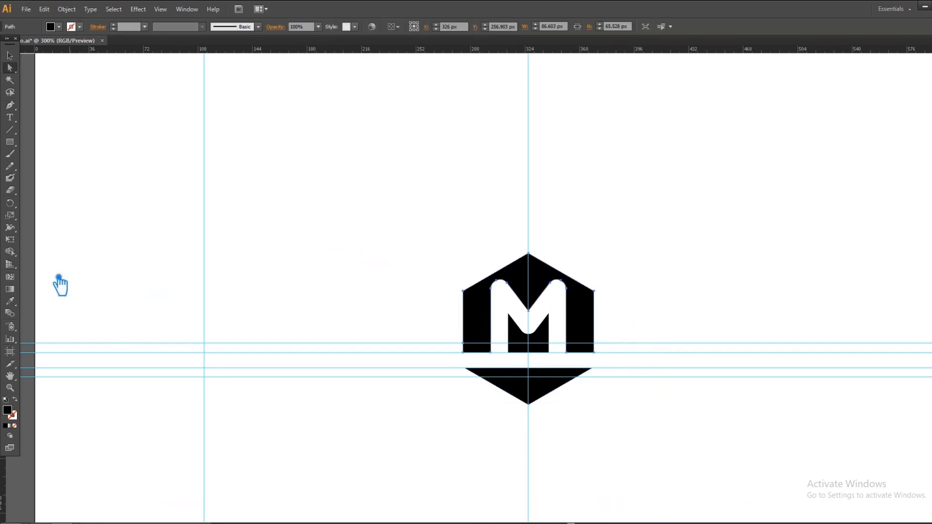
key("p")
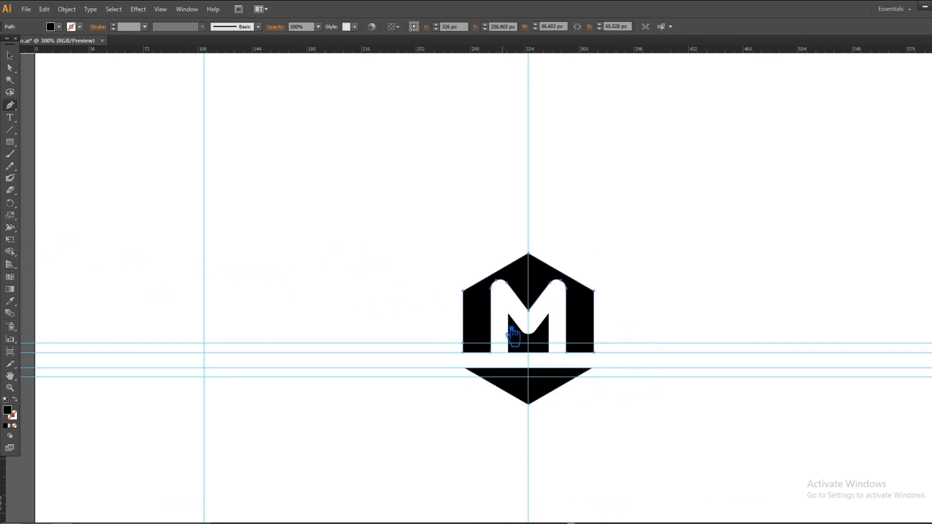
left_click(604, 348)
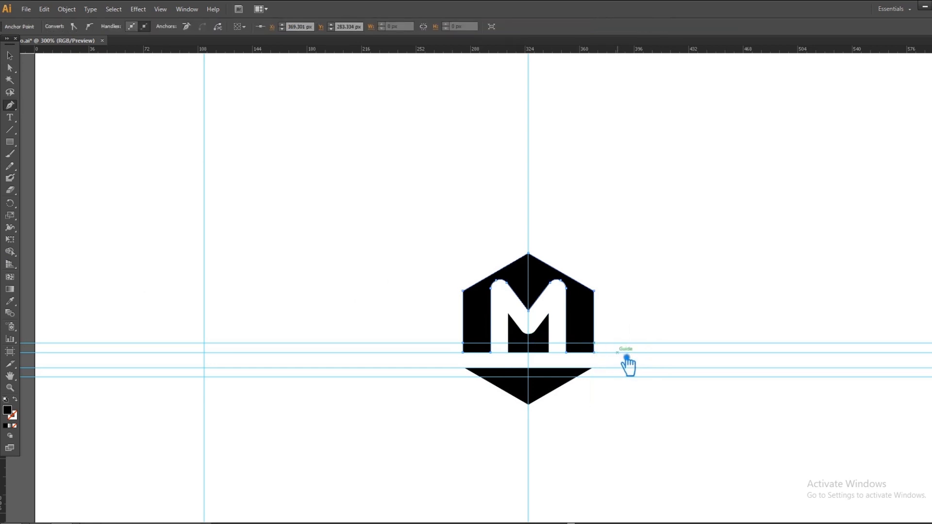
left_click_drag(605, 359, 720, 371)
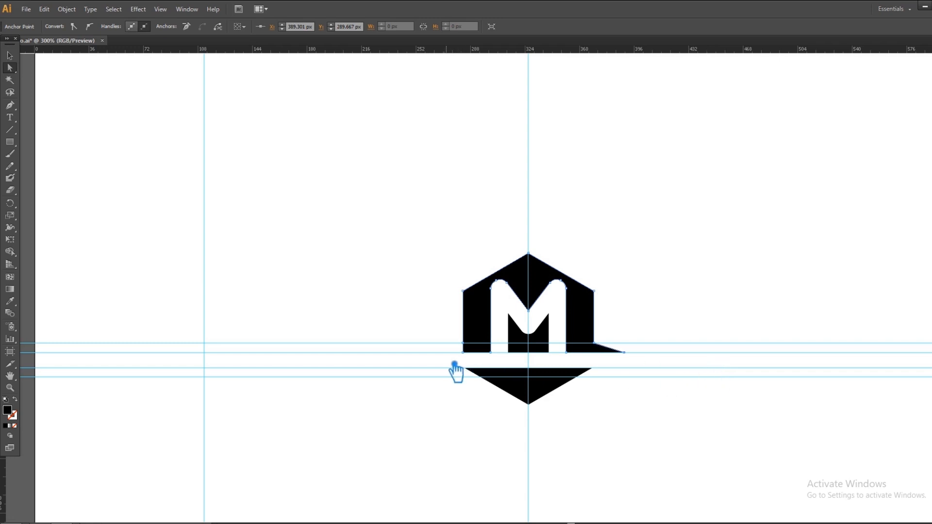
- Extend the upper shape's lower left corner outward to mirror the right one, and stretch the lower triangle's two upper corners outward likewise
key("Left")
key("Left")
key("Left")
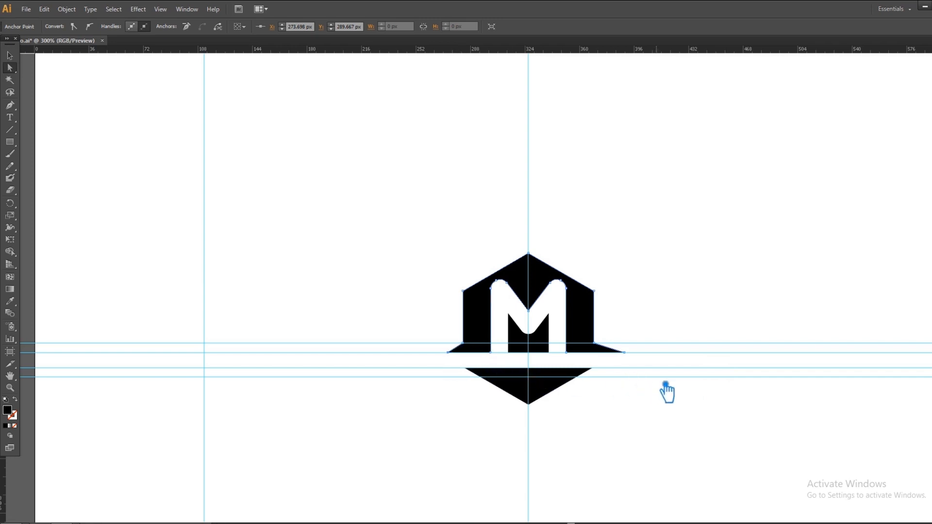
key("Left")
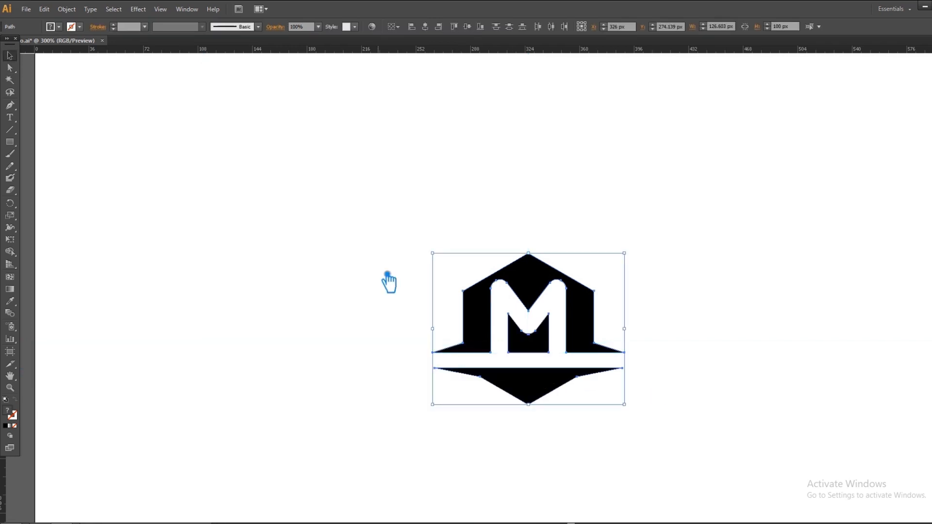
left_click(388, 275)
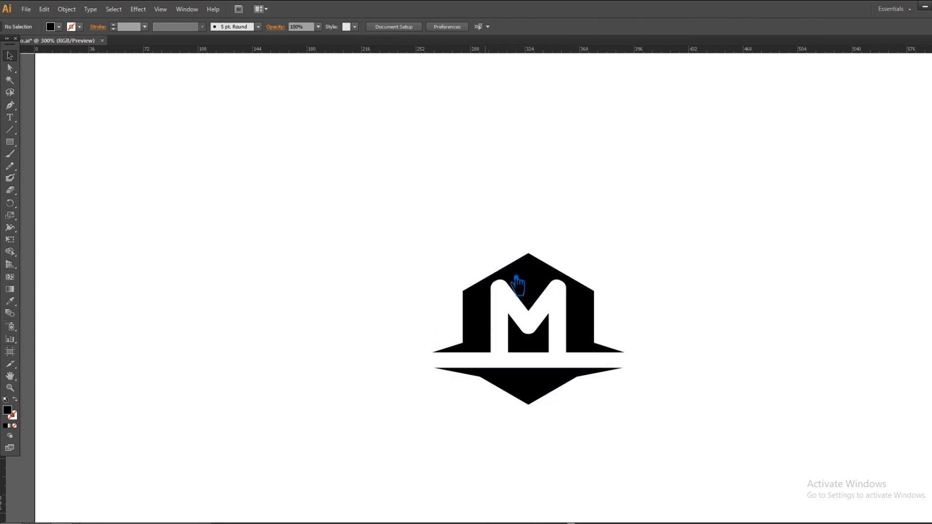
- Fill the upper hexagon shape around the M with dark red #721717
left_click(545, 283)
left_click(665, 285)
left_click(533, 279)
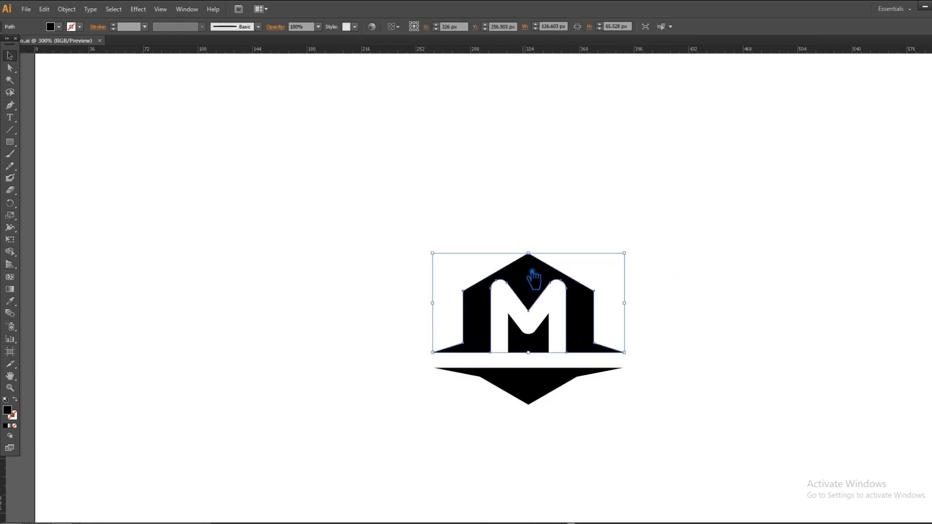
double_click(11, 416)
left_click_drag(645, 287, 647, 326)
left_click_drag(614, 250, 611, 251)
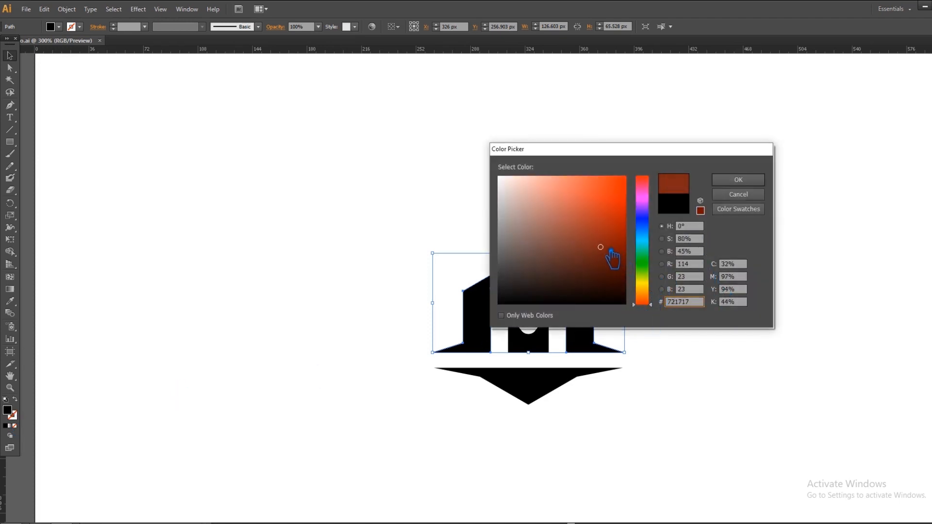
left_click(738, 179)
left_click(740, 189)
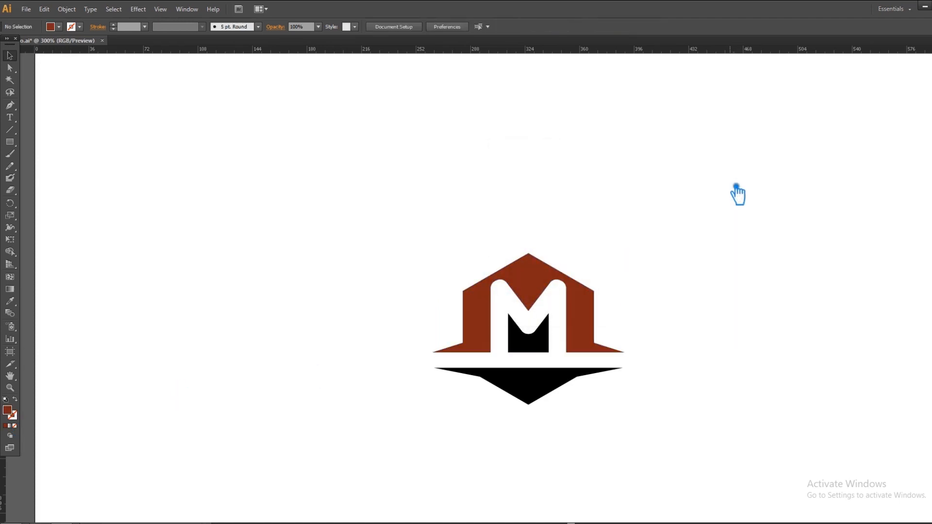
- Brighten the upper hexagon shape's fill to red #9E2D2D
left_click(539, 346)
left_click(537, 271)
double_click(10, 412)
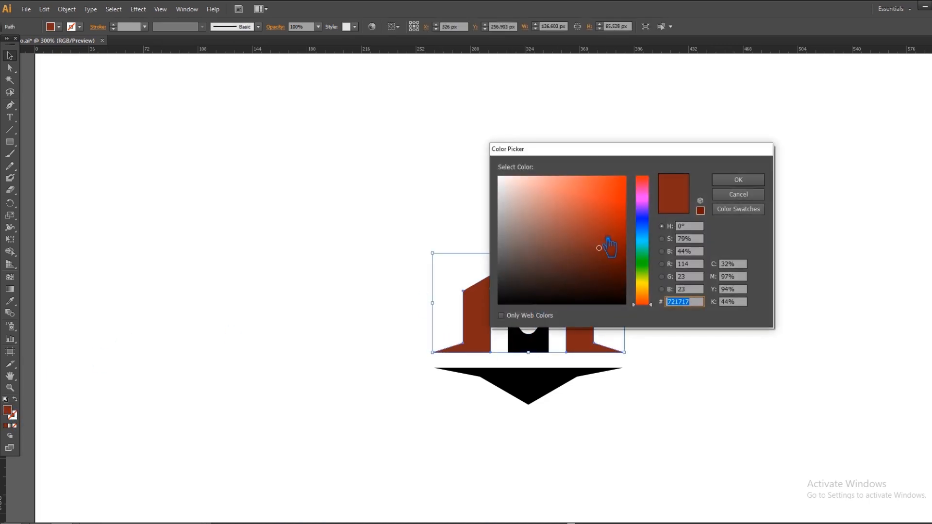
left_click(607, 238)
left_click(760, 180)
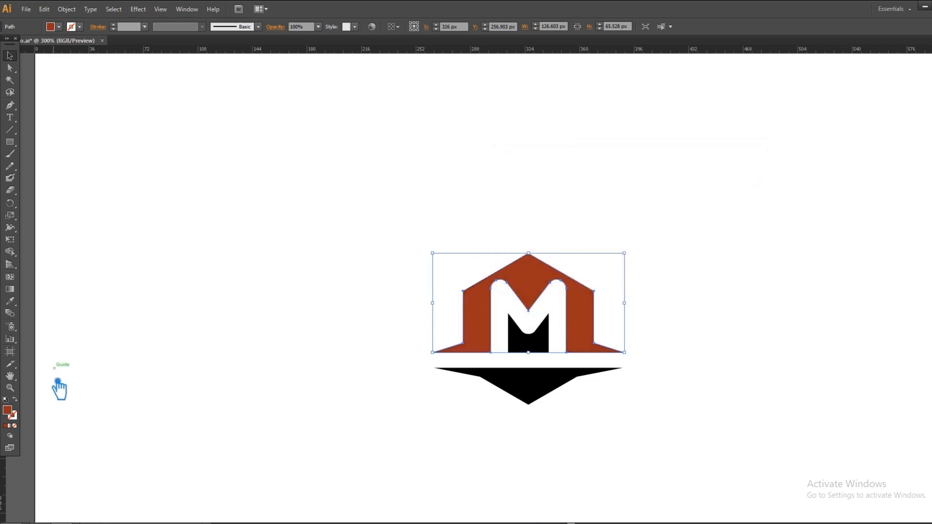
double_click(14, 415)
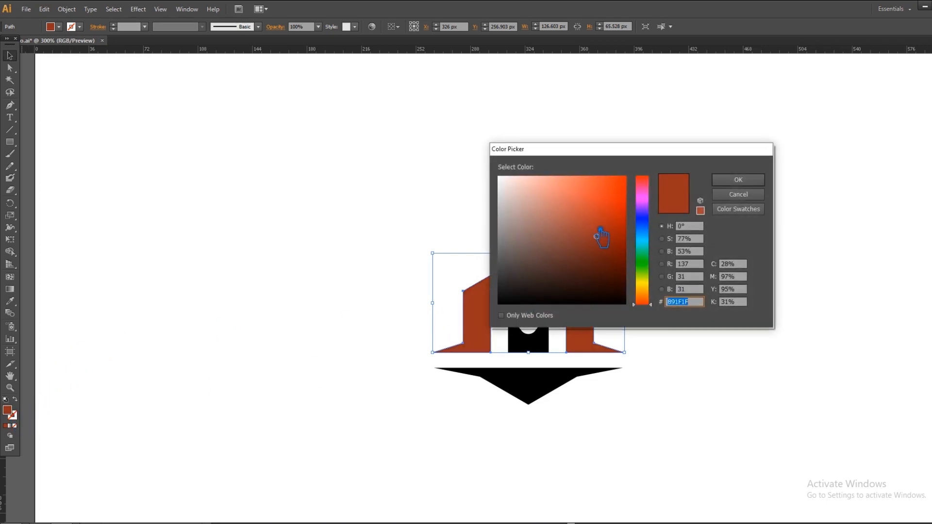
left_click(600, 232)
left_click(737, 179)
left_click(801, 229)
- Sample the upper shape's red onto the black block below the M's notch and darken its fill to #6B1E1E
left_click(547, 346)
key("i")
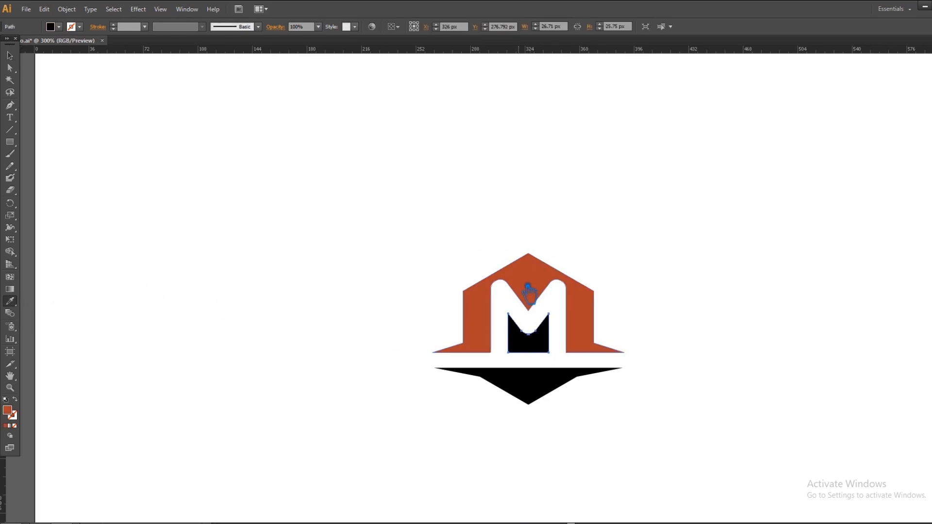
left_click(528, 291)
double_click(8, 410)
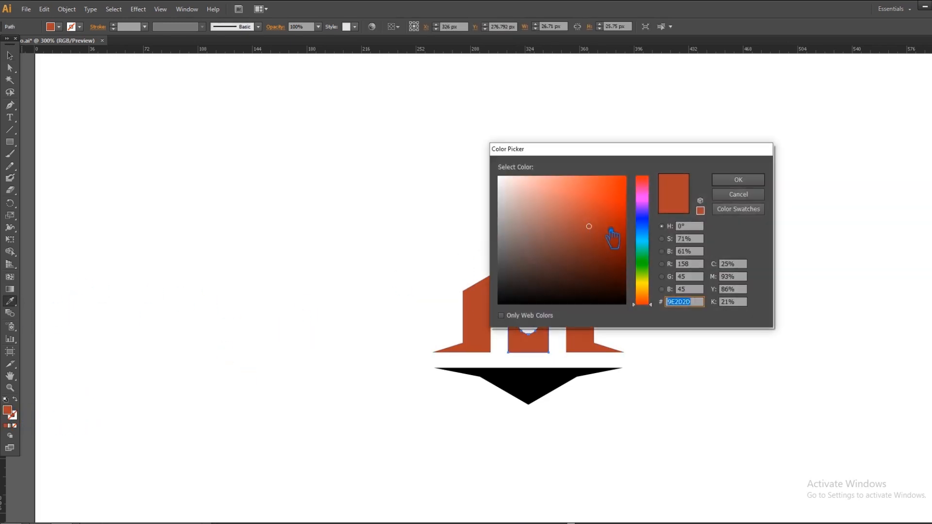
left_click(602, 242)
left_click(735, 181)
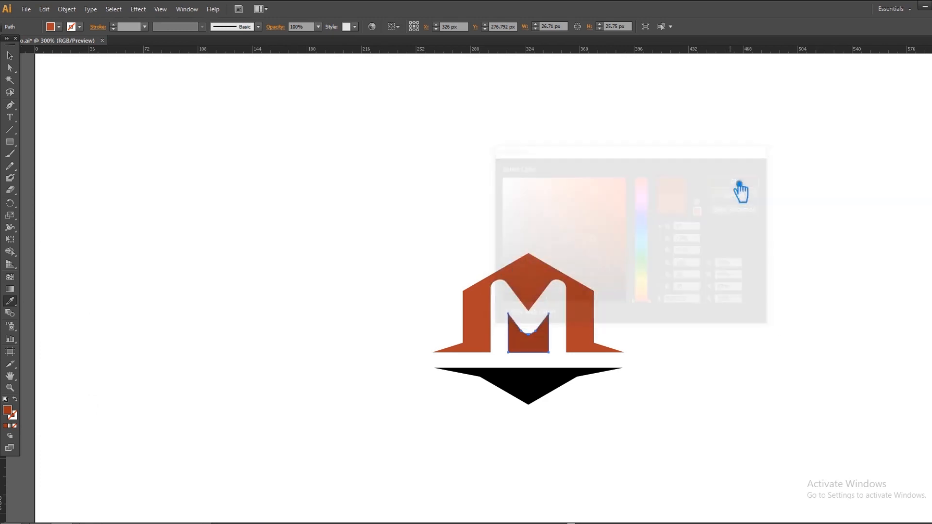
double_click(12, 413)
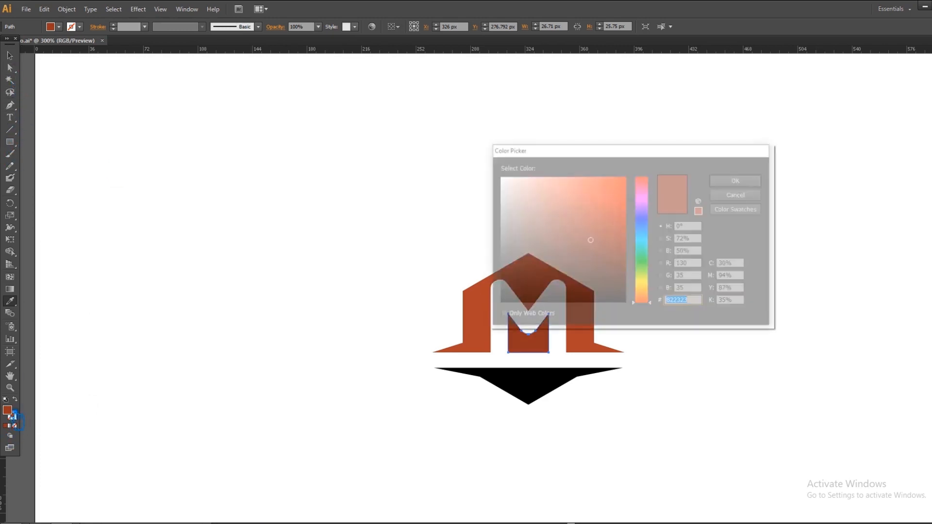
left_click(601, 256)
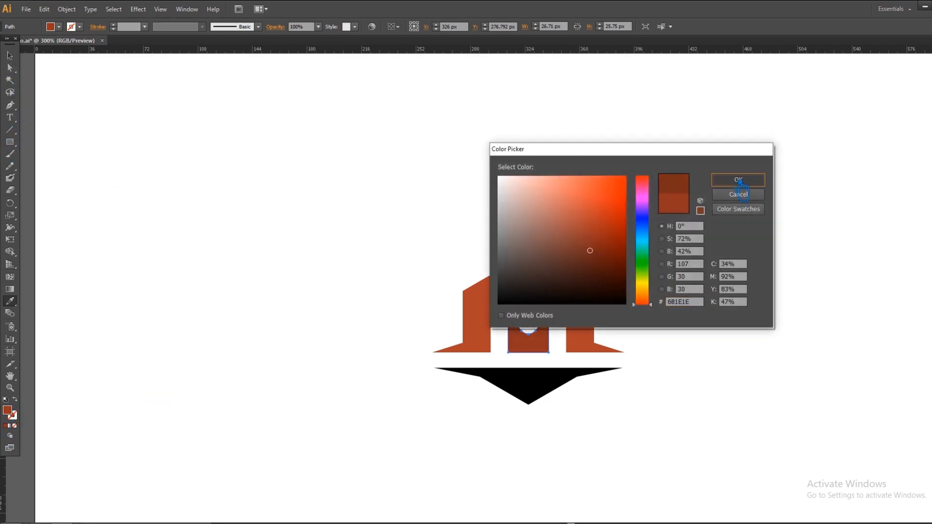
left_click(738, 180)
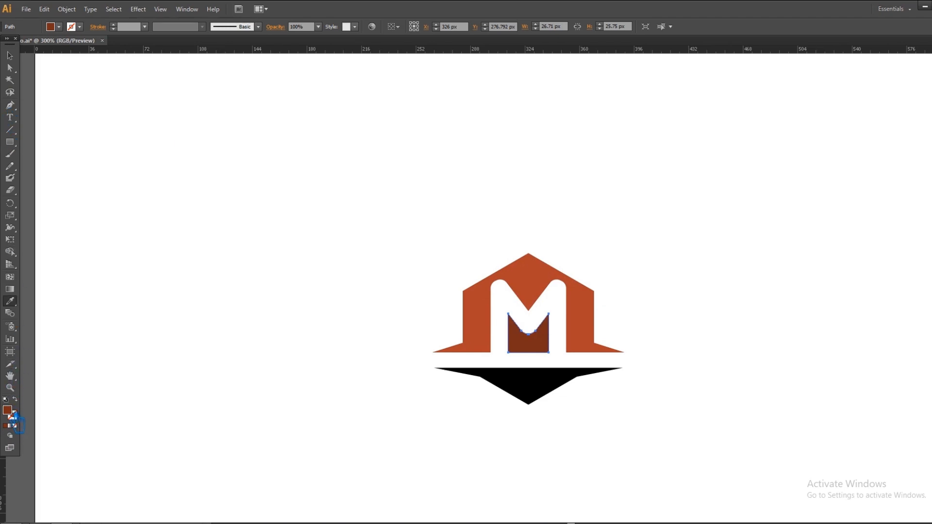
left_click(10, 56)
left_click(174, 95)
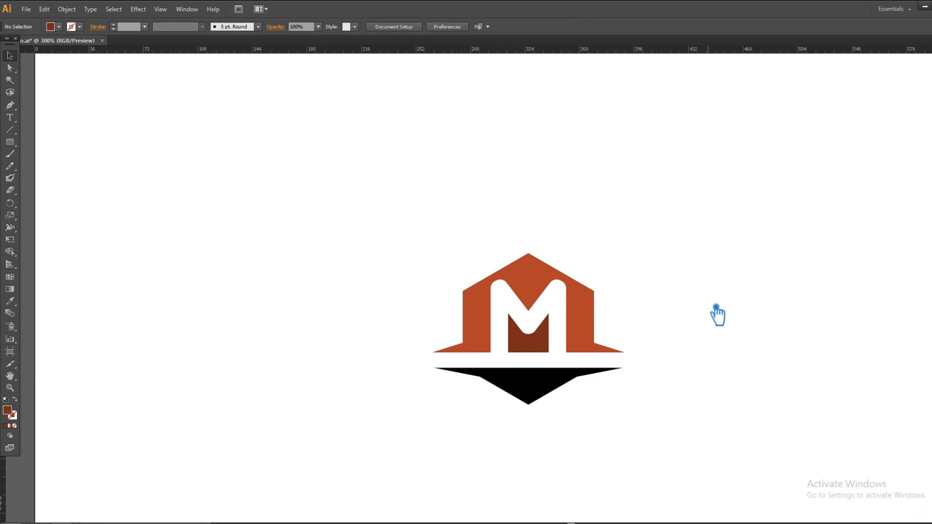
- Fill the lower winged triangle with medium gray and group all the logo parts
left_click(537, 390)
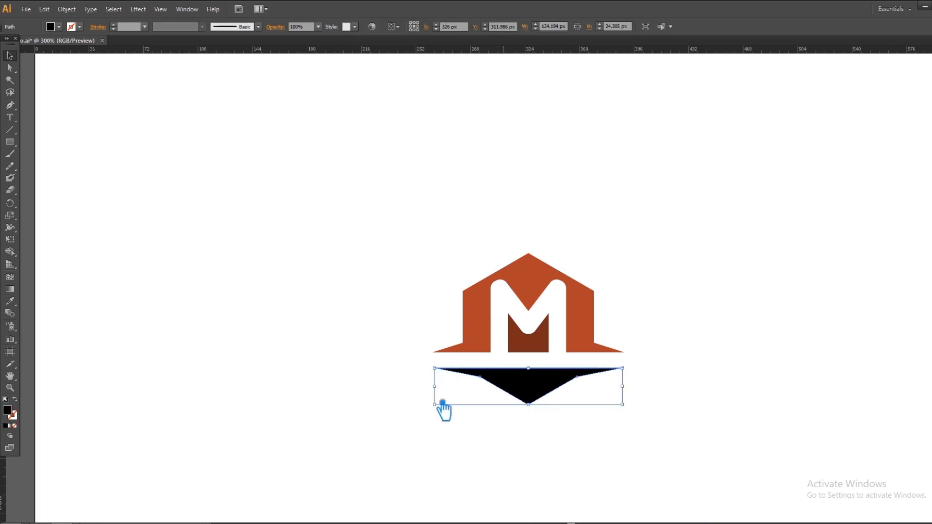
left_click(10, 301)
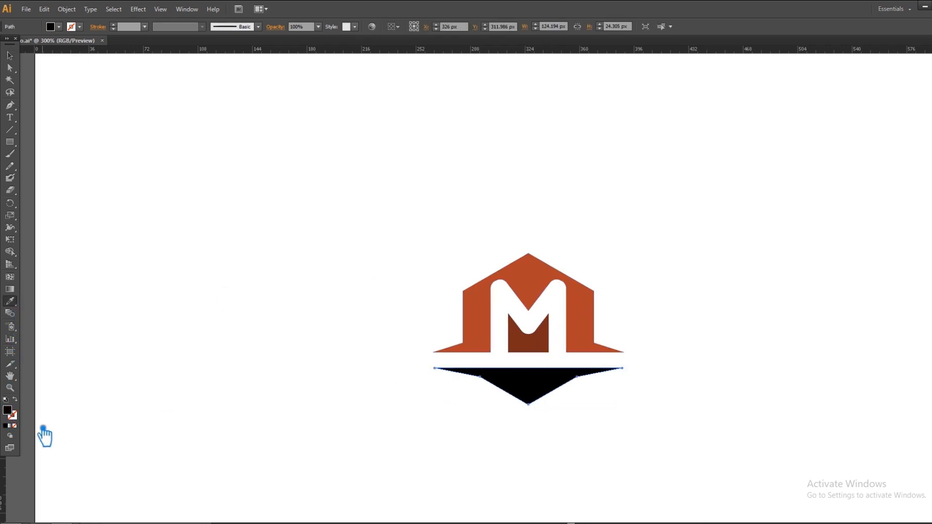
left_click(48, 480)
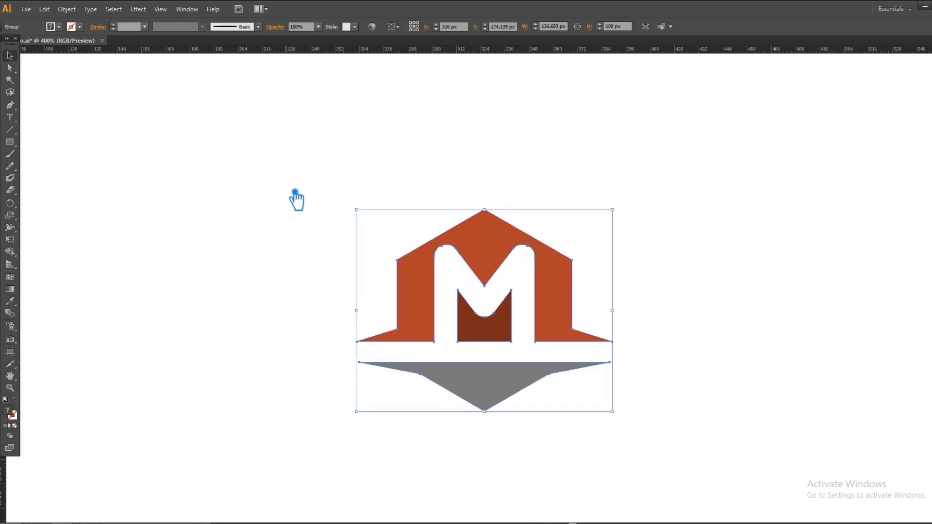
left_click(301, 199)
- Place a copy of the grouped logo to the left of the original at the same height, at X about 194 px
left_click(466, 233)
left_click_drag(467, 235, 236, 251)
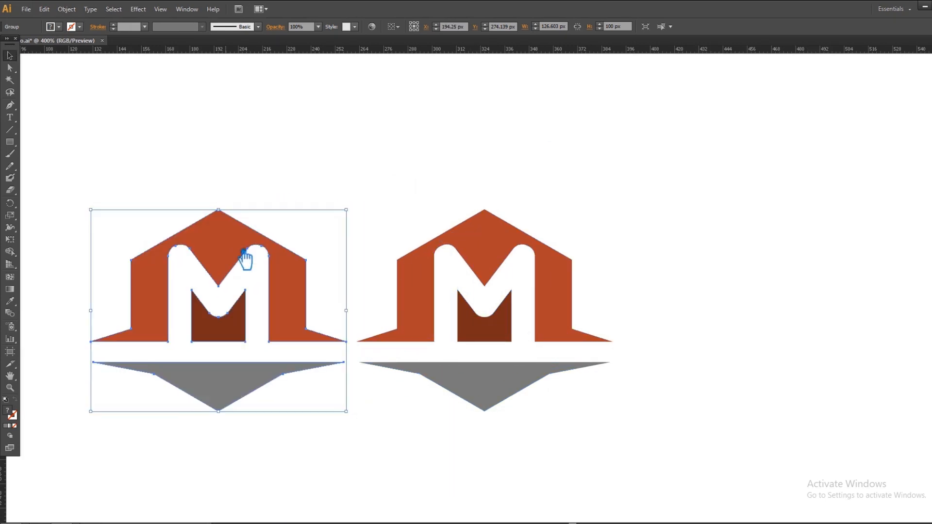
left_click(720, 254)
left_click_drag(676, 265, 773, 280)
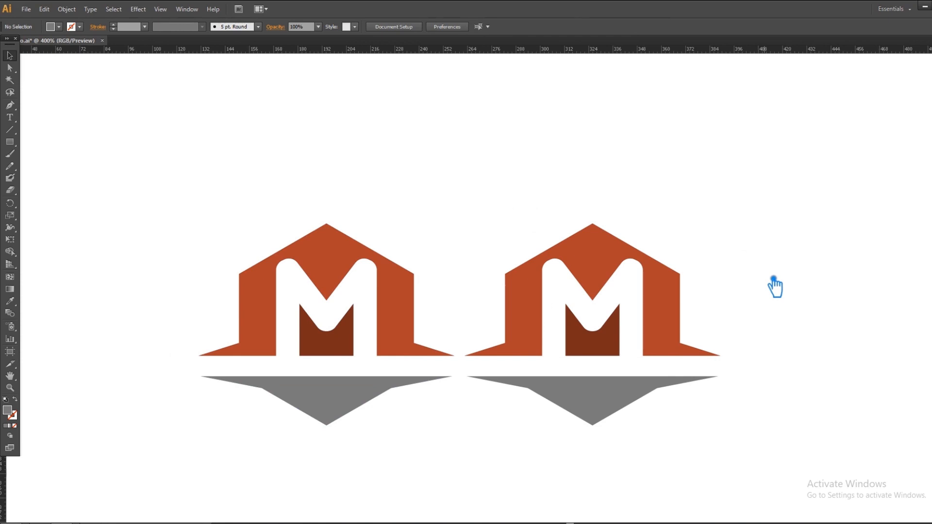
- Draw a closed rectangle about 27 × 20.5 px with the Pen tool, overlapping the right logo's dark red block and gray base
key("ctrl+equal")
key("ctrl+equal")
left_click_drag(835, 291, 698, 269)
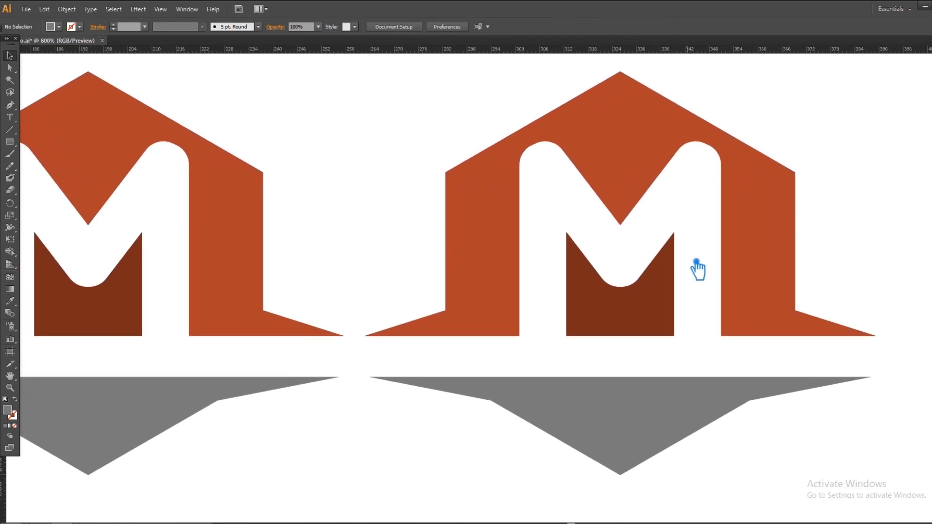
left_click(9, 105)
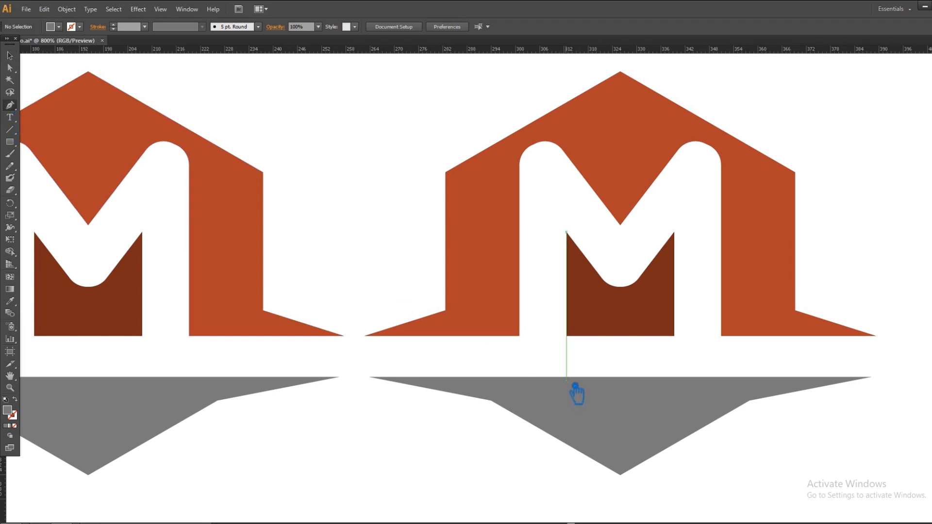
left_click(567, 302)
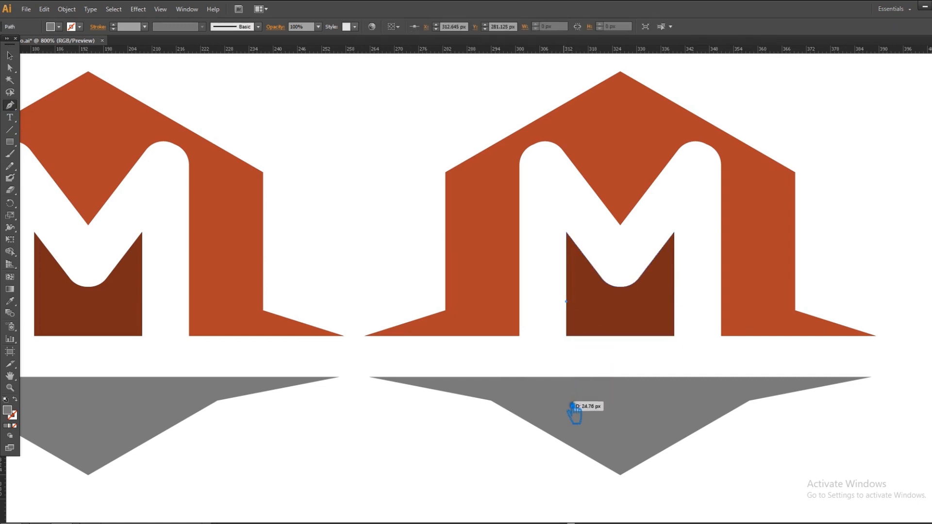
left_click(566, 384)
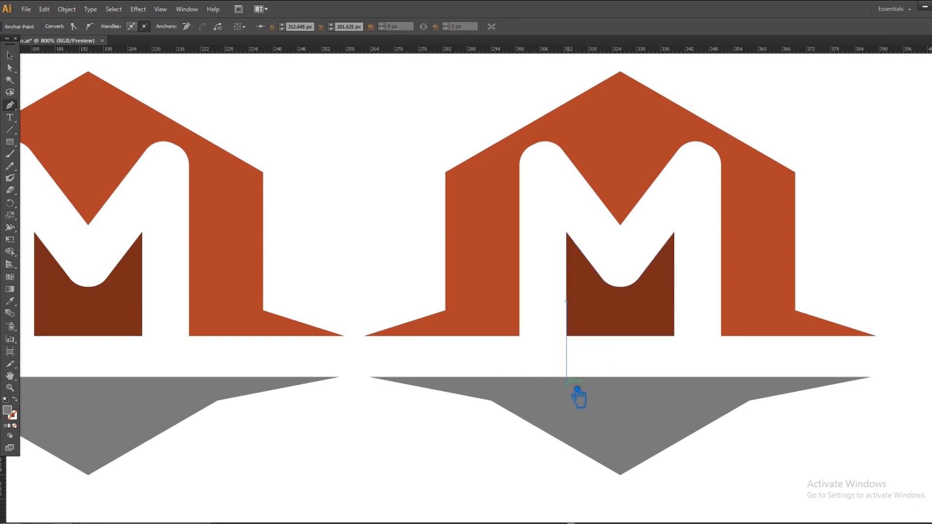
left_click(673, 383)
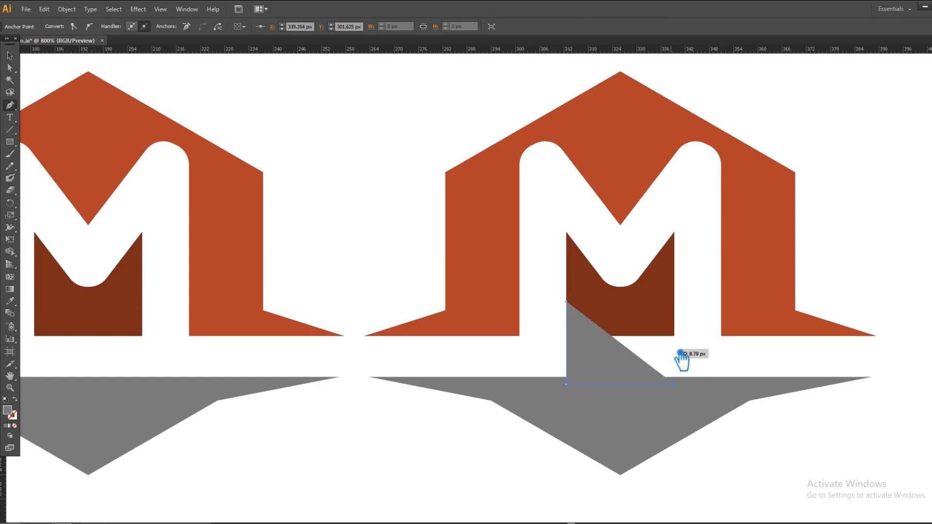
left_click(673, 314)
key("ctrl+z")
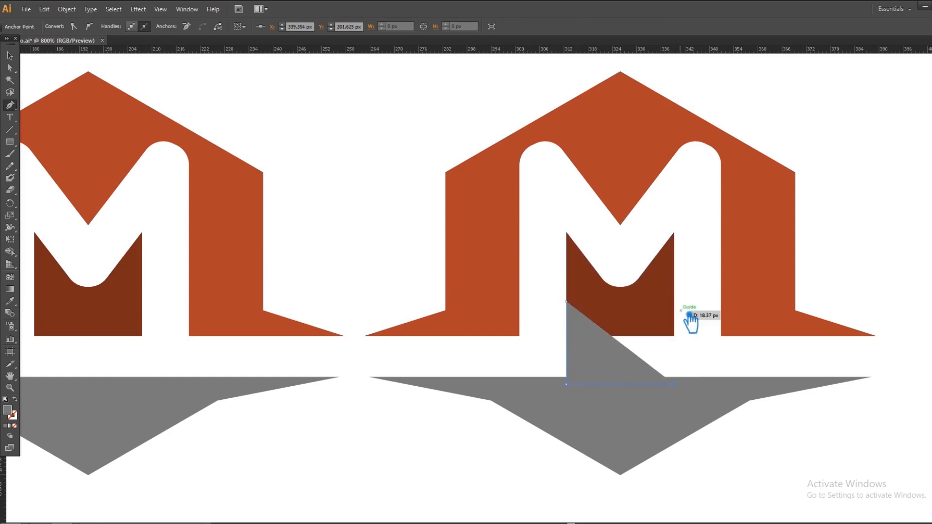
left_click(674, 302)
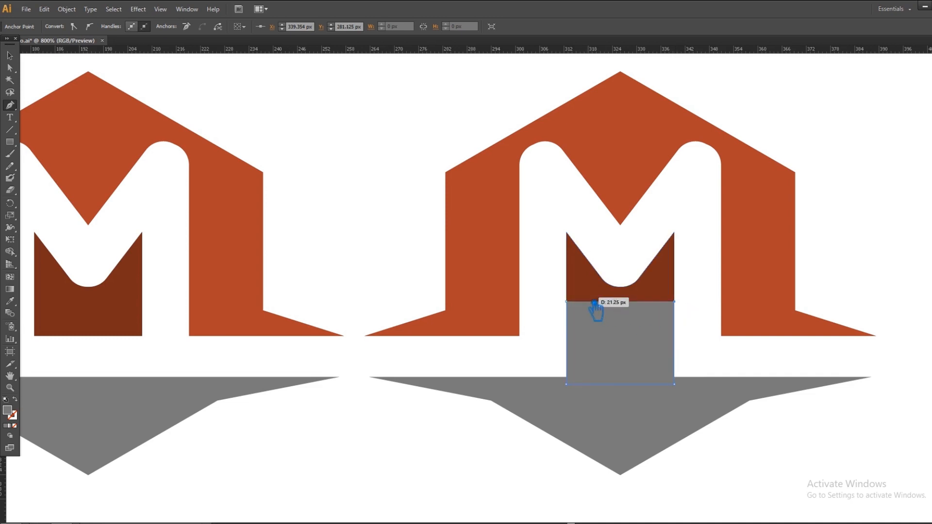
left_click(566, 301)
left_click(566, 301)
- Send the connecting rectangle to the back and fill it with the inner block's dark red
left_click(12, 56)
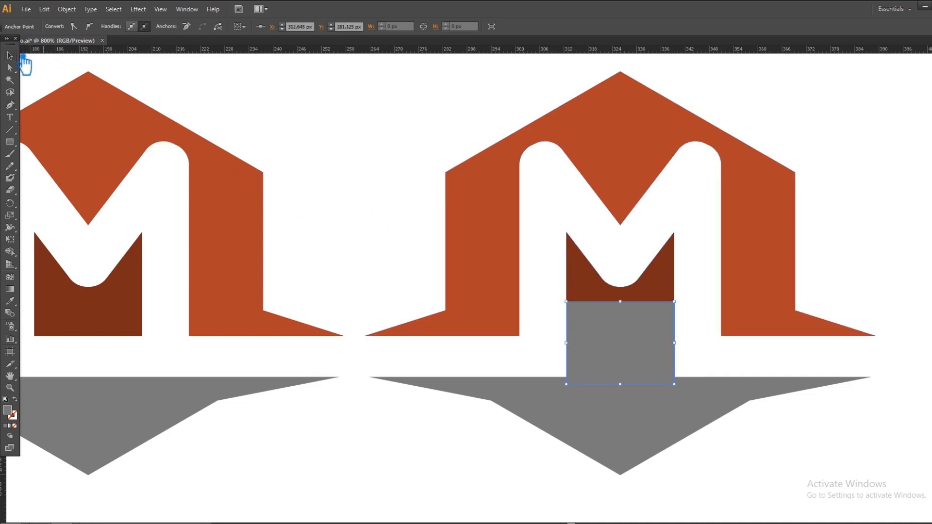
key("ctrl+shift+bracketleft")
left_click(10, 301)
left_click(623, 318)
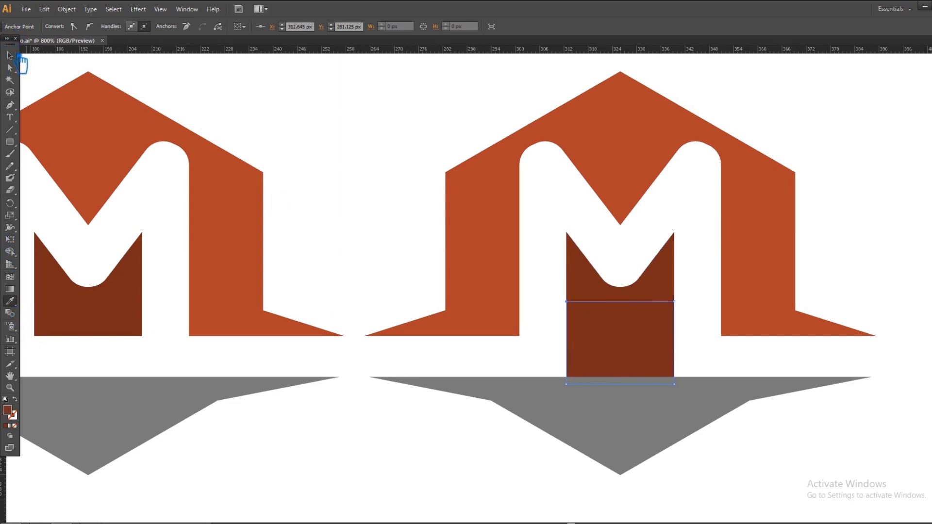
- Unite the right logo's connecting rectangle, inner block and gray base into one dark gray shape with Pathfinder
left_click(18, 55)
left_click(618, 296, "shift")
left_click(620, 412, "shift")
left_click(187, 9)
left_click(208, 292)
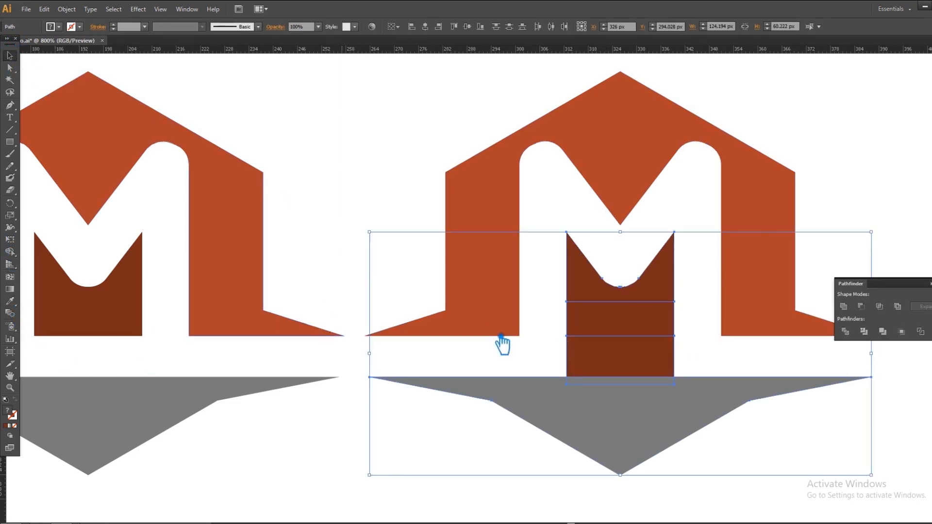
left_click(844, 306)
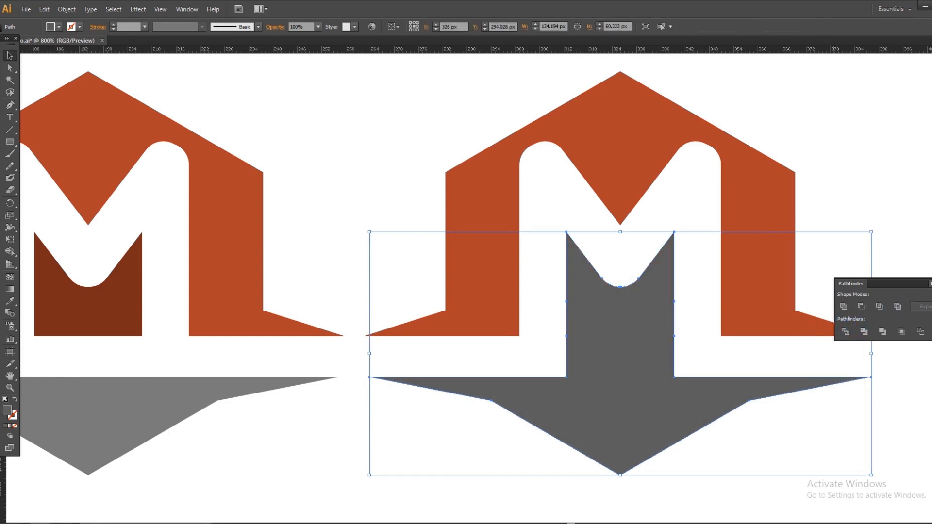
- Try recolouring the merged shape with the dark red and lighter gray sampled from the left logo
left_click(9, 301)
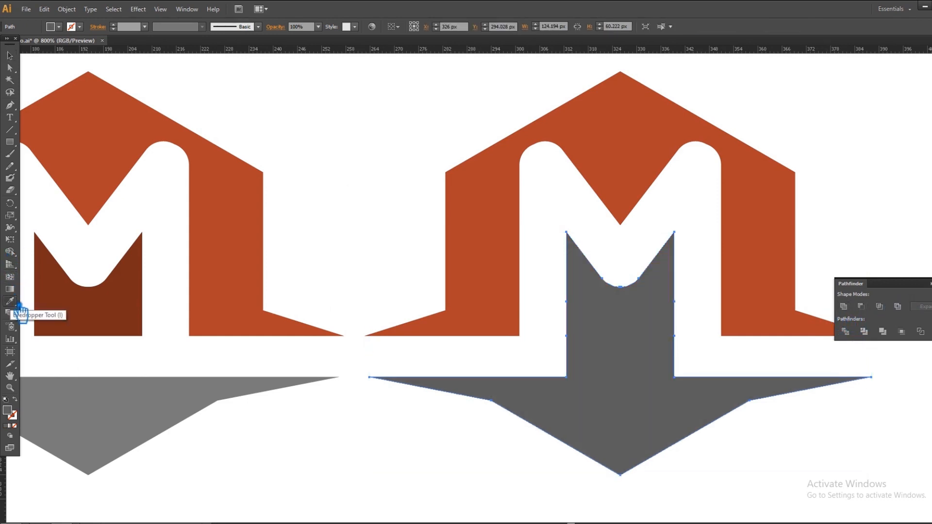
left_click(89, 312)
key("ctrl+z")
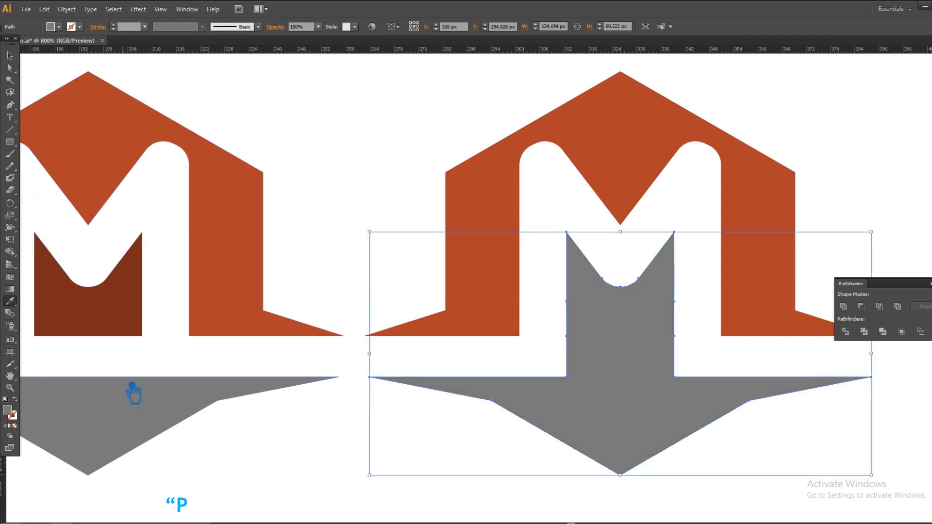
left_click(132, 386)
left_click(11, 56)
left_click(305, 136)
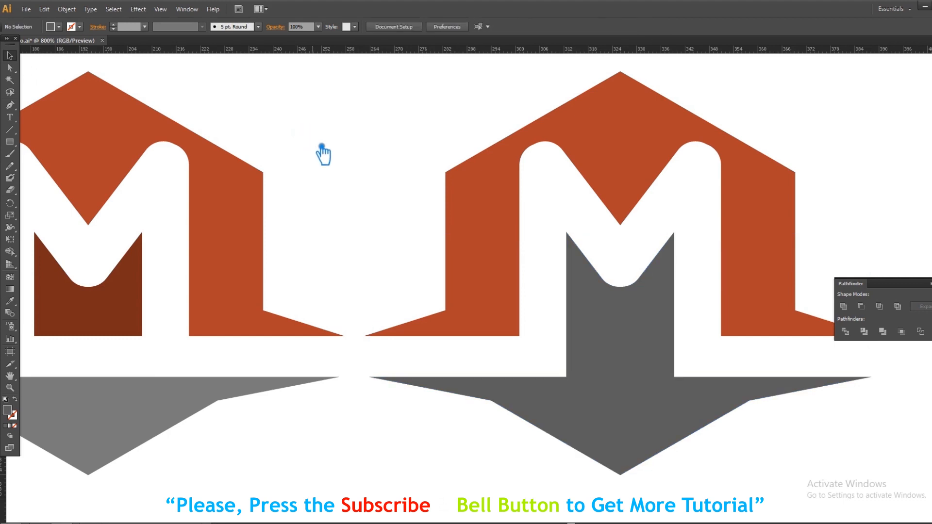
key("ctrl+minus")
left_click_drag(322, 146, 364, 150)
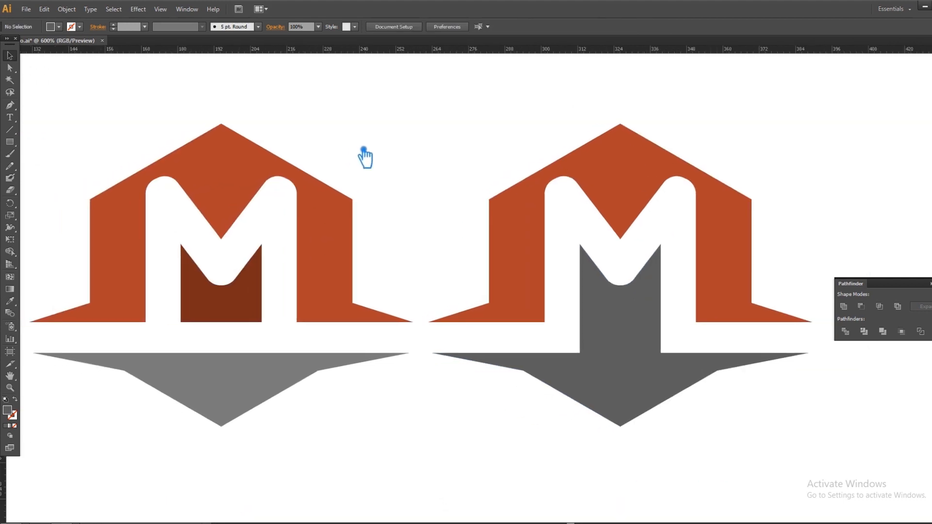